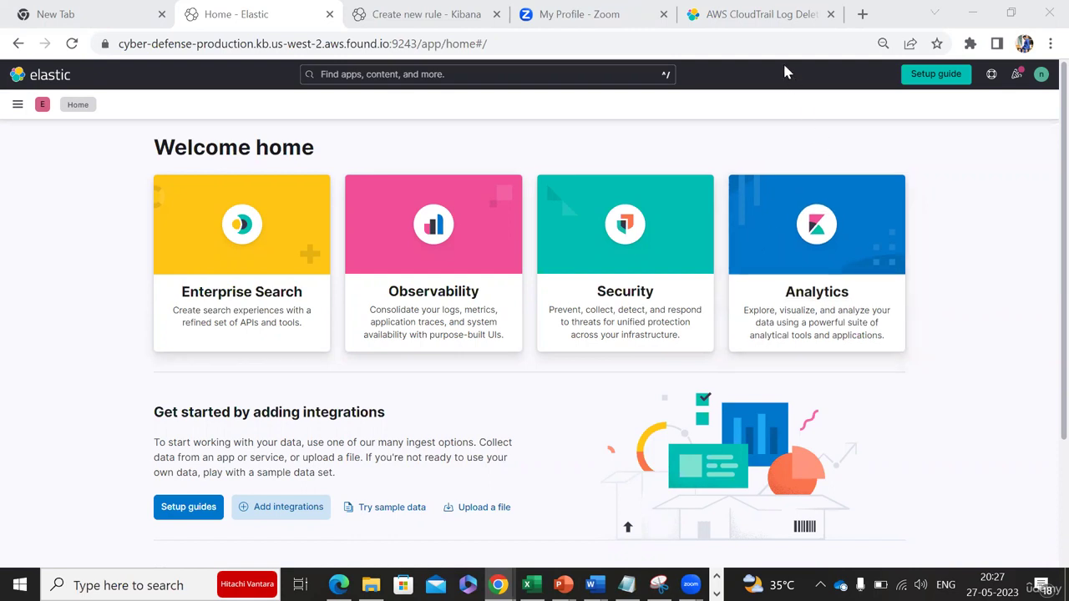
Review the AWS CloudTrail Log Deleted rule reference in the Elastic documentation and return to the Elastic home page.
left_click(762, 16)
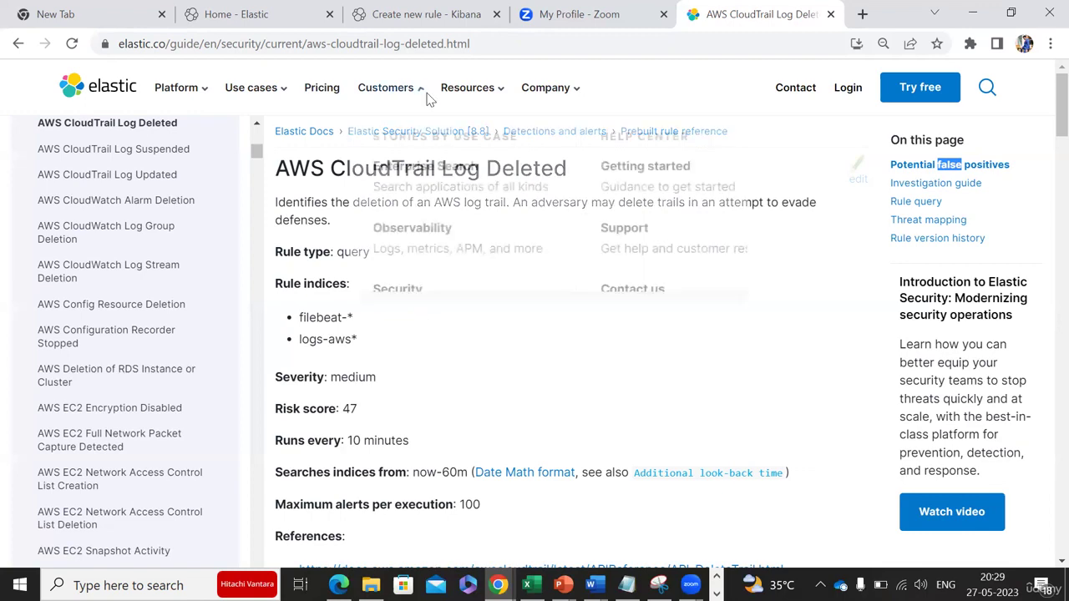
left_click(242, 15)
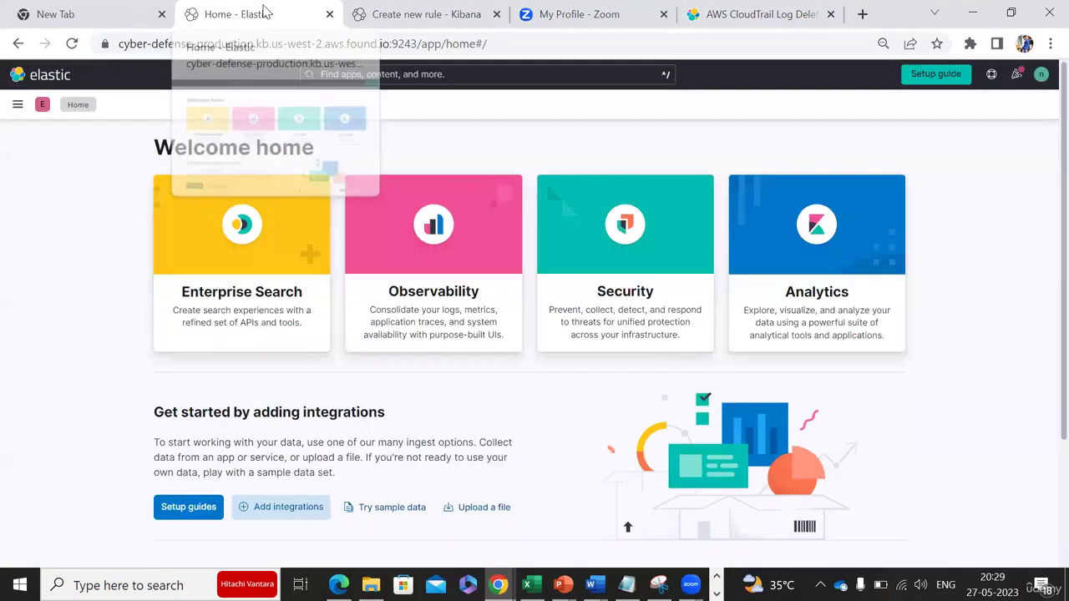
left_click(18, 106)
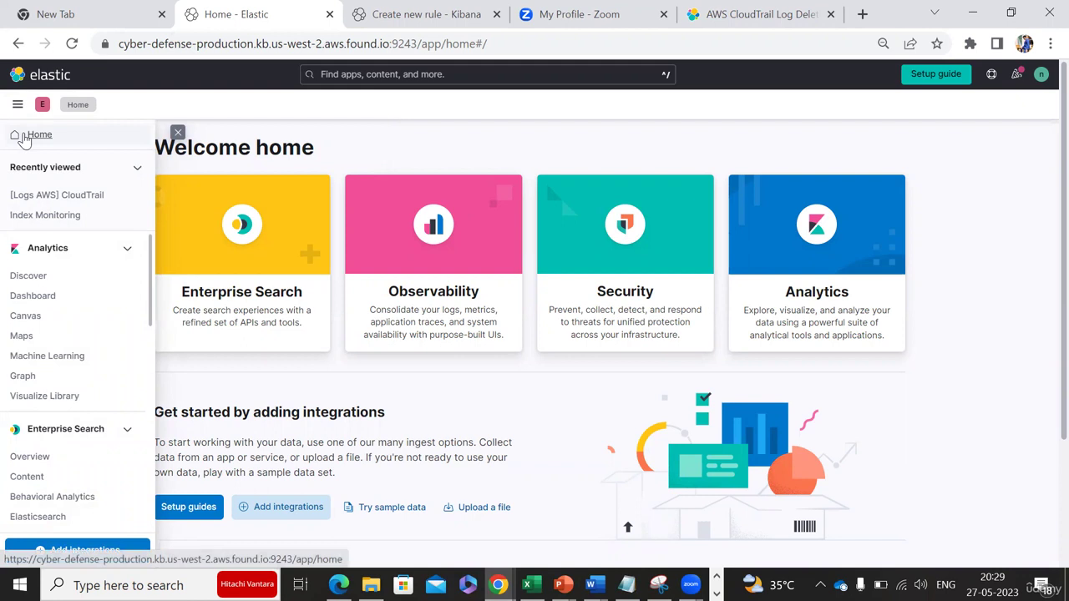
left_click(25, 140)
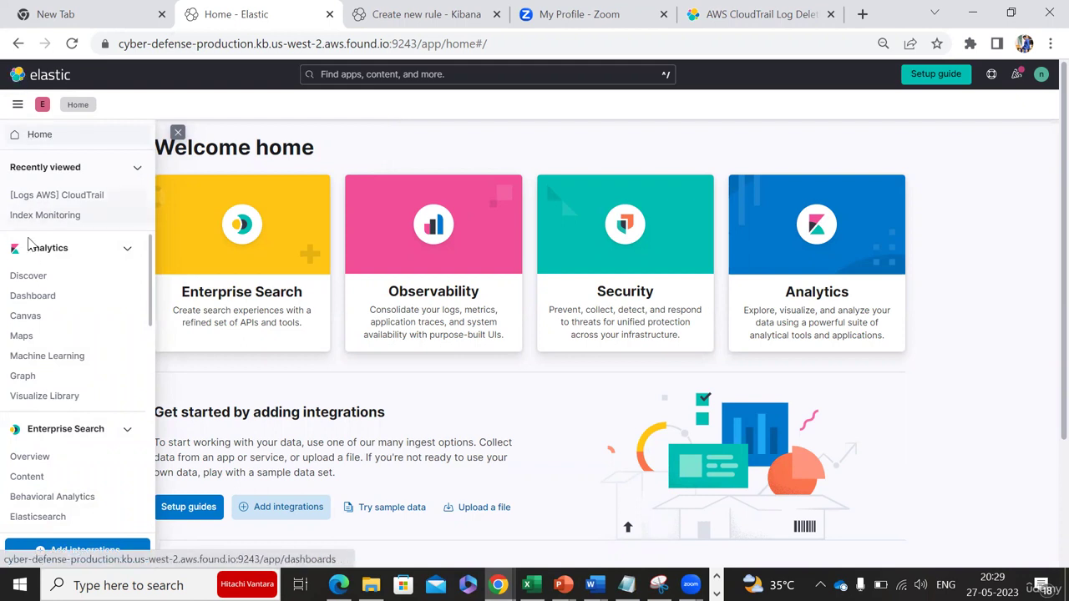
left_click(32, 298)
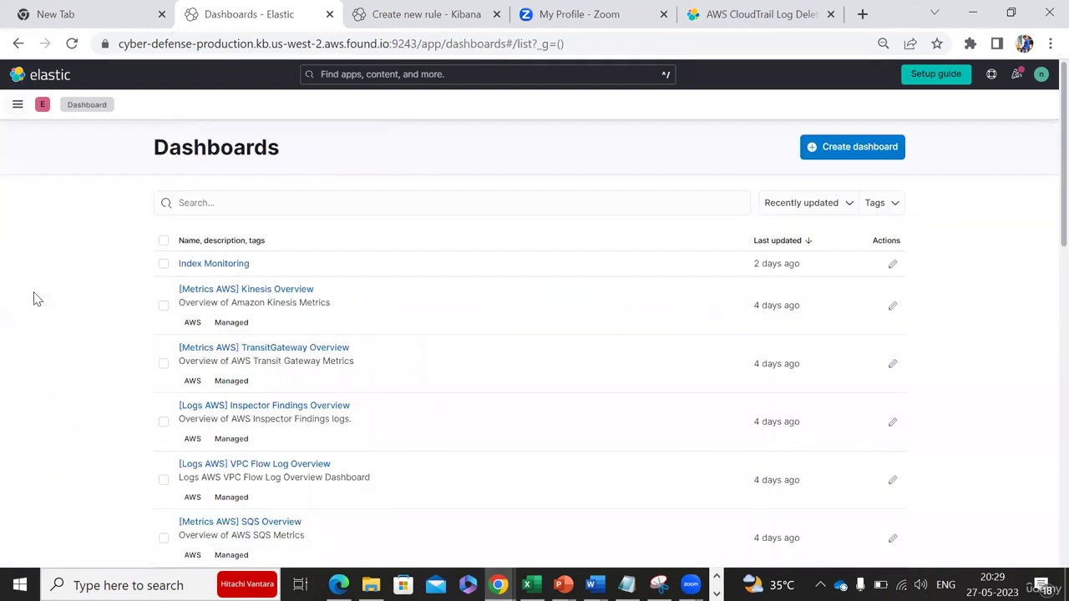
Open Discover and clear the existing search query.
left_click(19, 104)
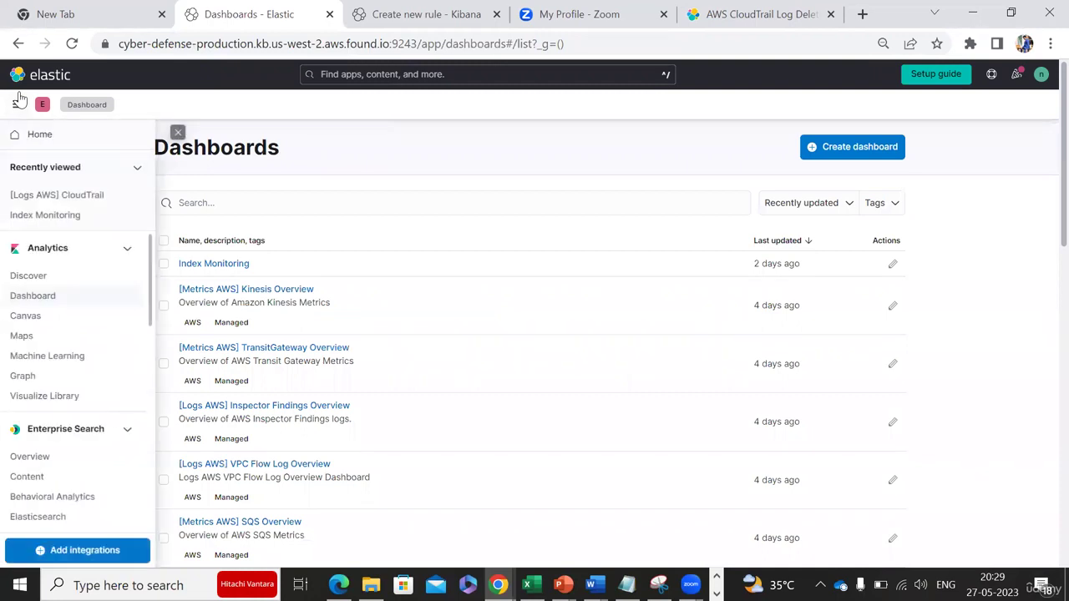
left_click(35, 277)
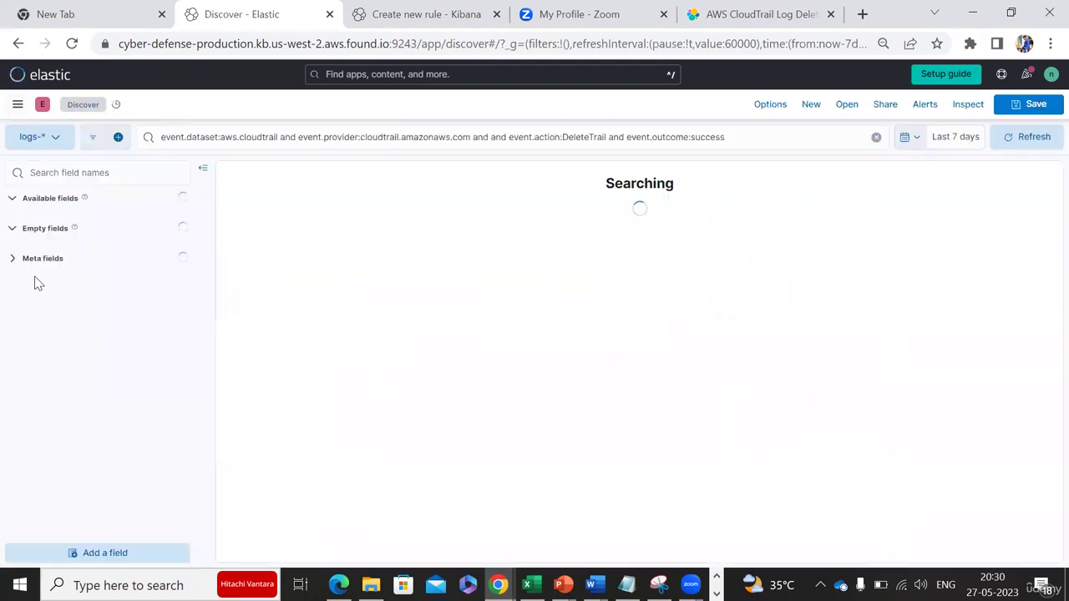
left_click(430, 135)
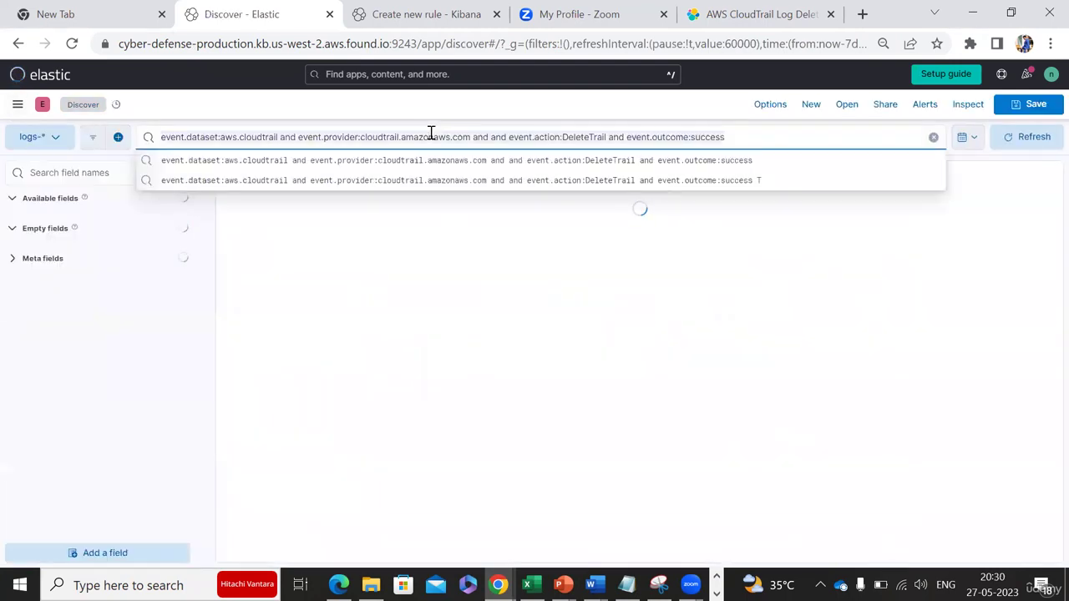
key("ctrl+a")
key("BackSpace")
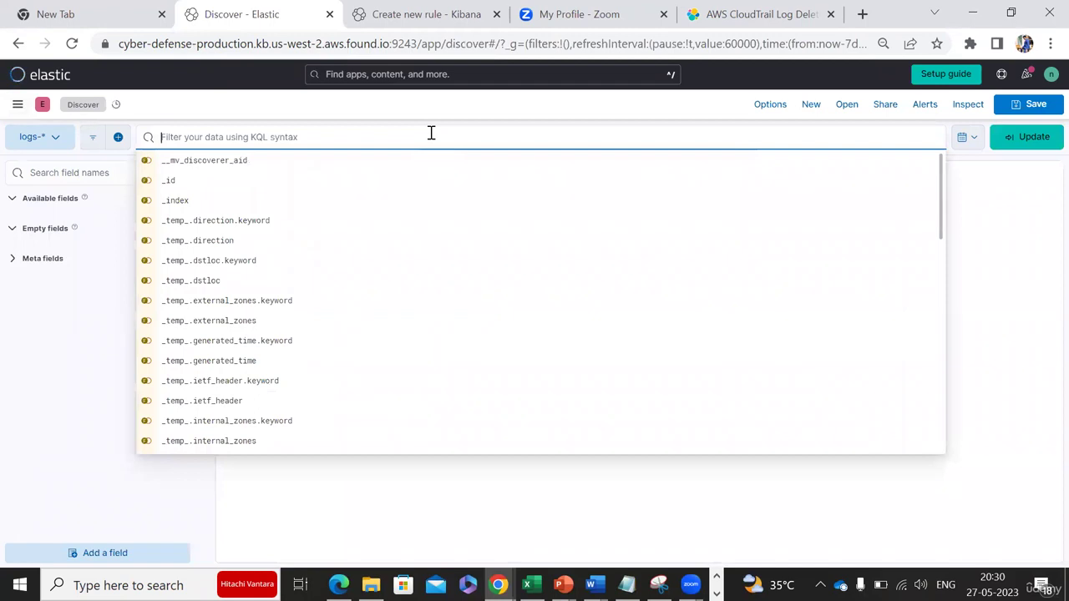
Select the logs-* data view and enter the query event.dataset:"aws.cloudtrail".
left_click(55, 139)
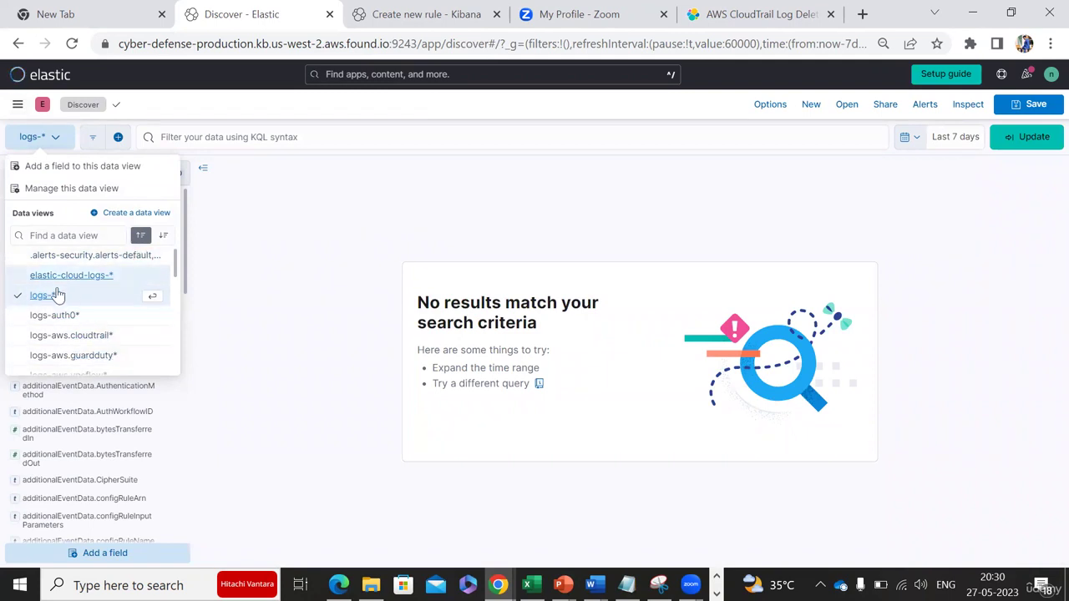
left_click(42, 298)
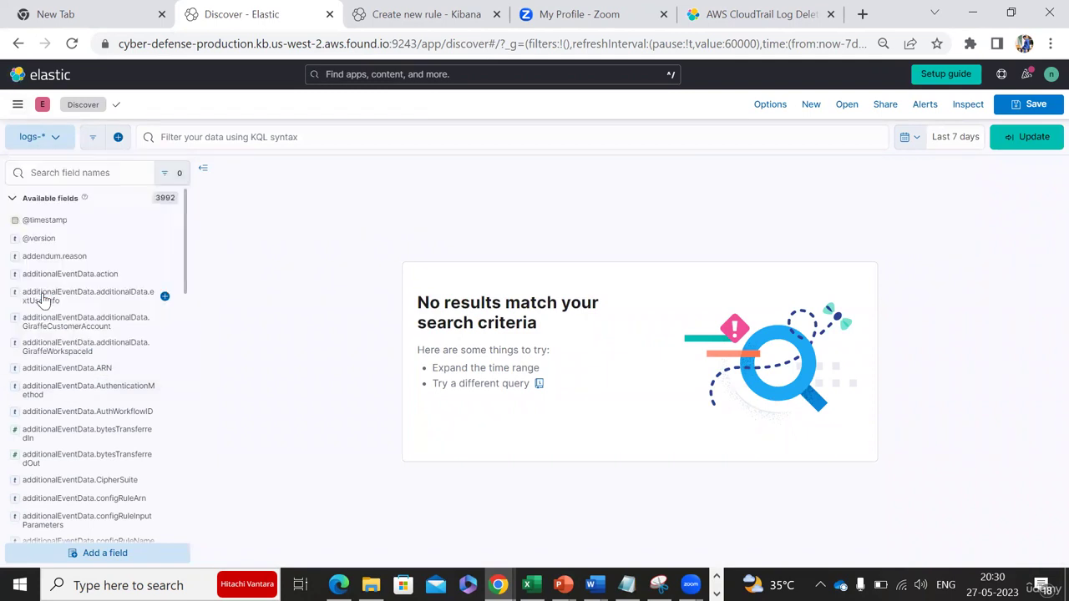
left_click(213, 136)
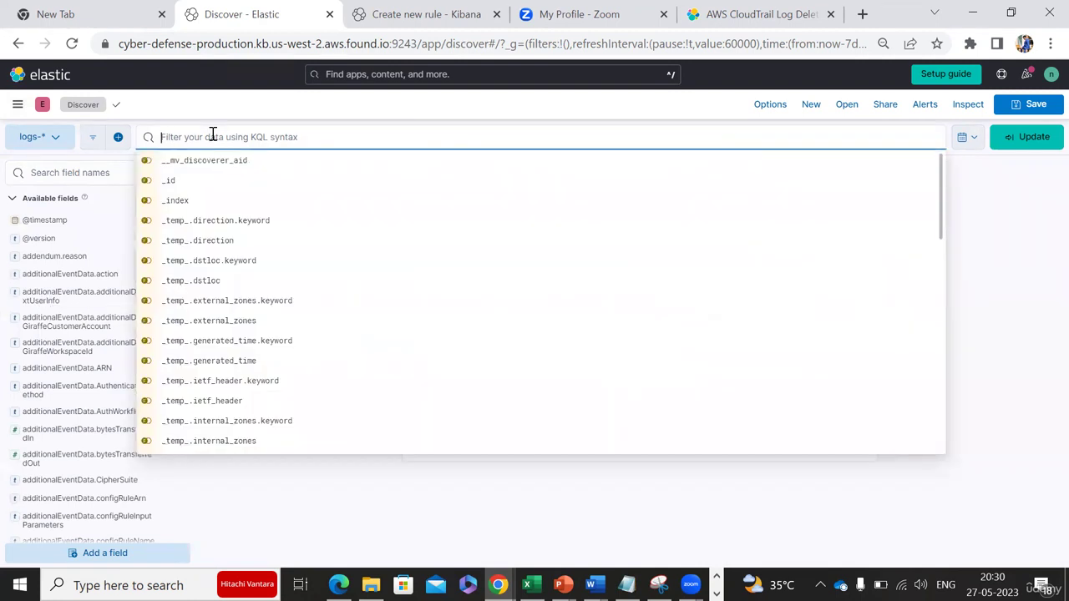
type("eve")
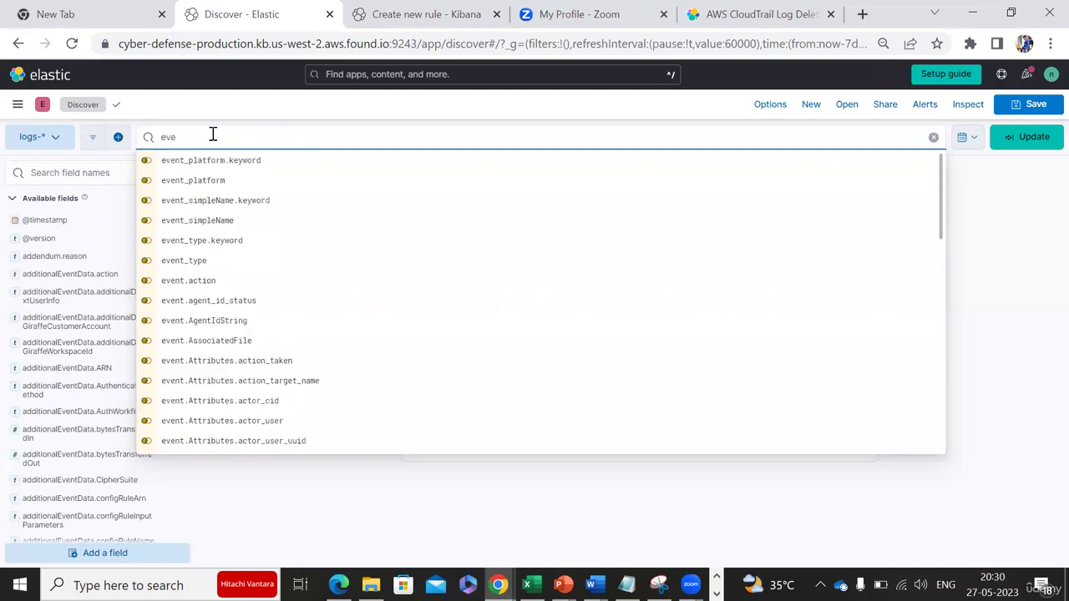
type("t")
key("BackSpace")
type("nt.dat")
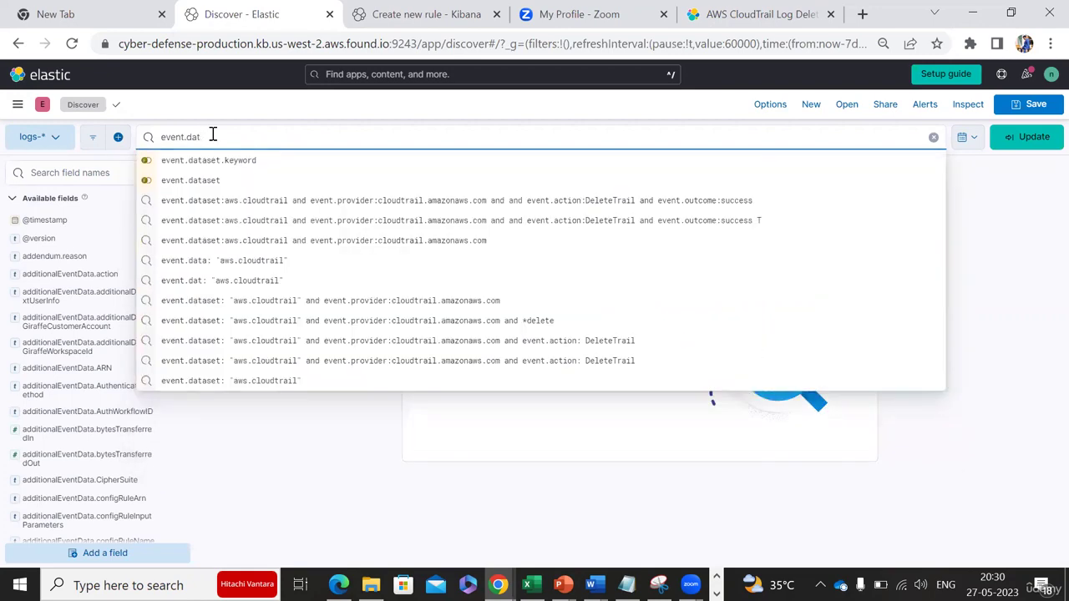
left_click(212, 180)
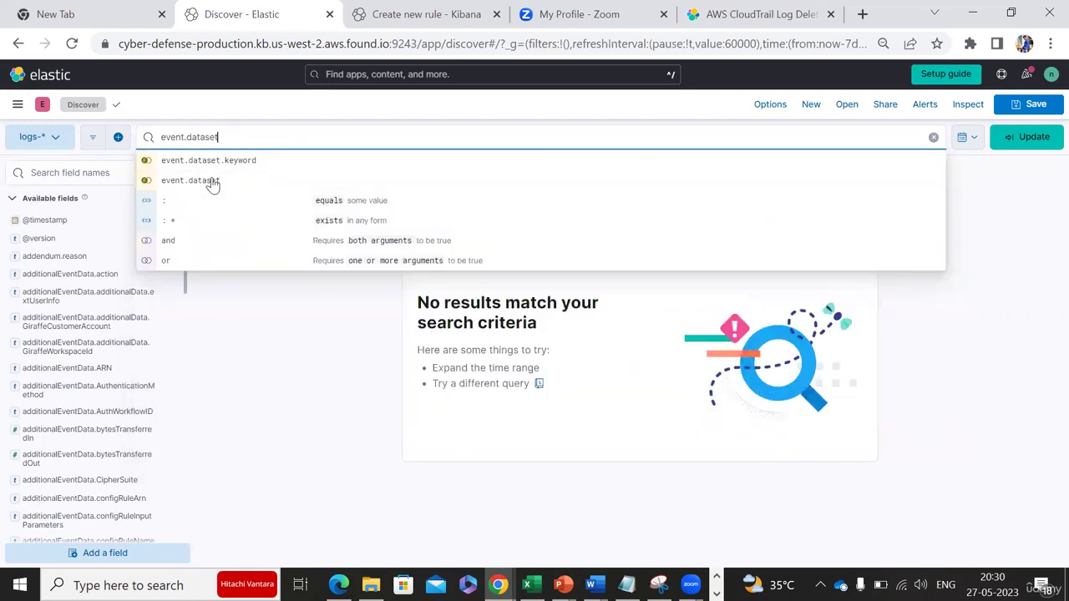
type(":")
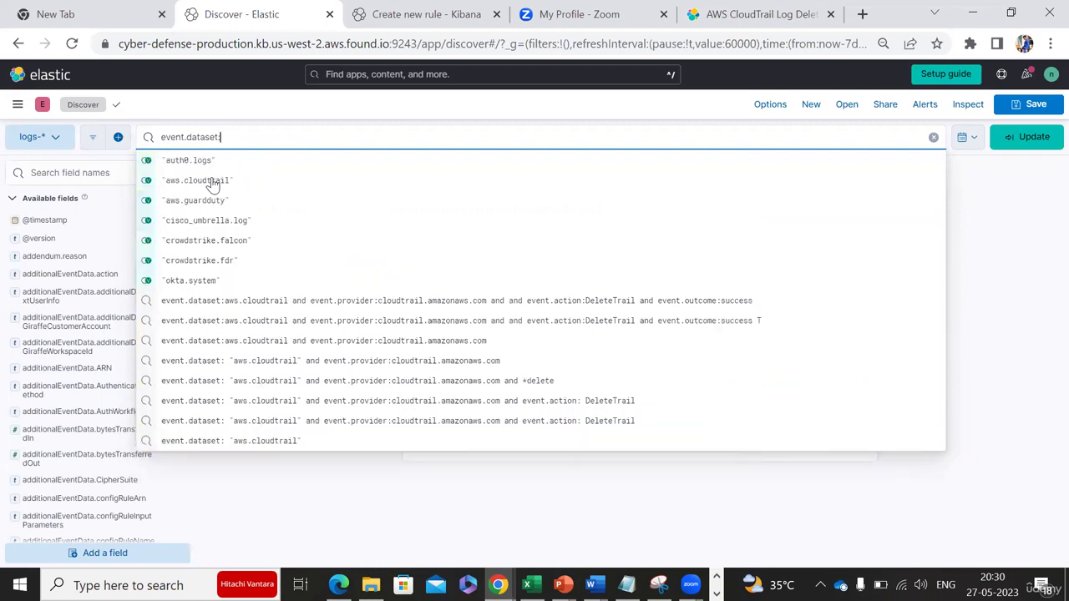
left_click(212, 180)
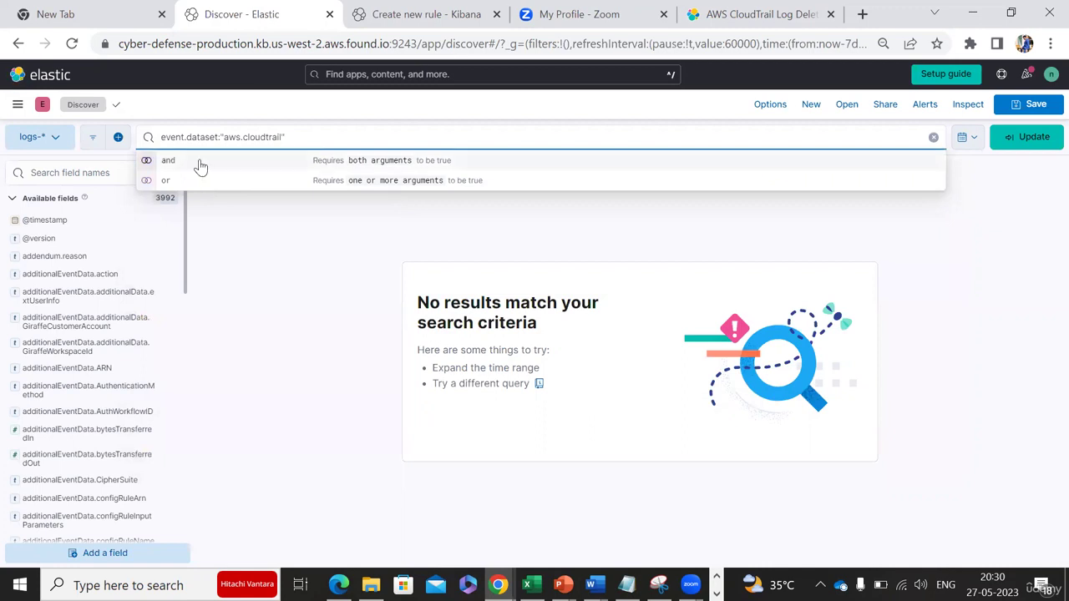
Set the time range to Last 7 days and run the dataset query.
left_click(972, 140)
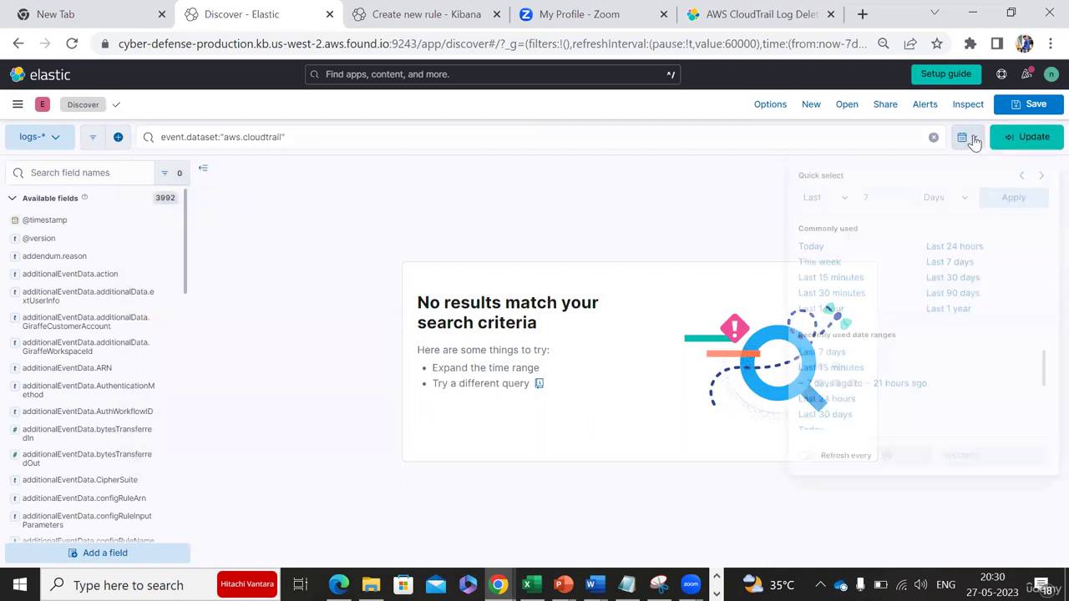
left_click(959, 260)
left_click(1028, 138)
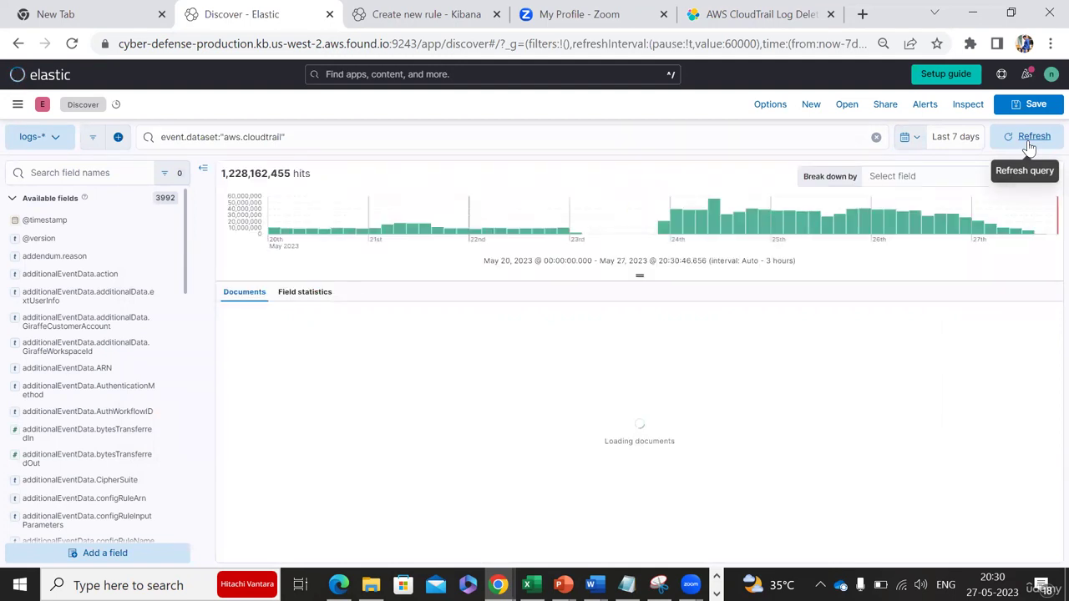
Append "and" to the query and go to the Rule query section of the AWS CloudTrail Log Deleted documentation page.
left_click(328, 137)
type("and")
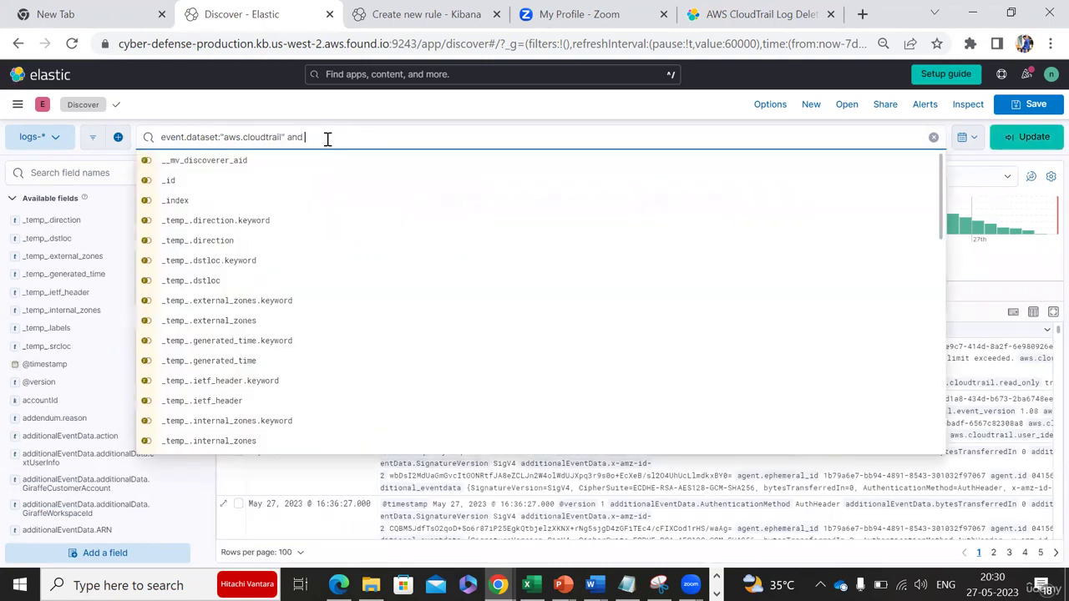
left_click(760, 15)
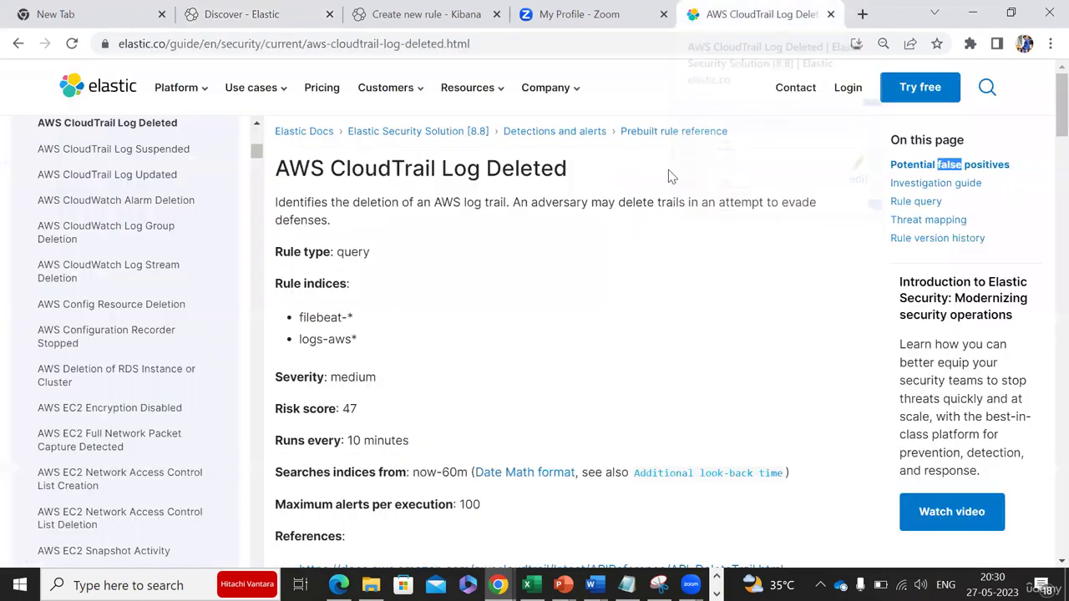
scroll(650, 288, "down", 10)
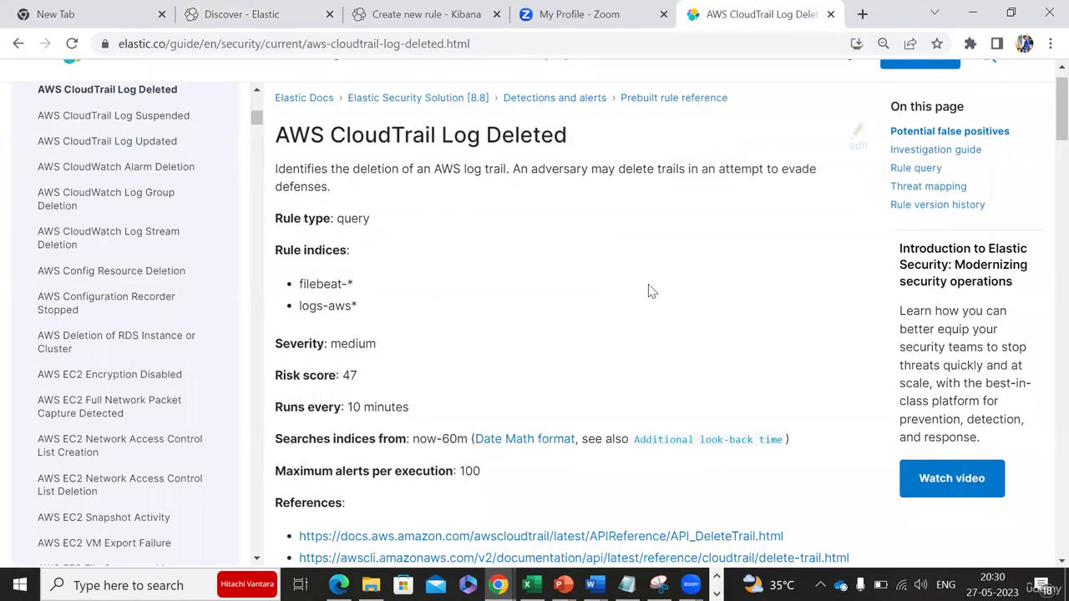
scroll(650, 285, "down", 5)
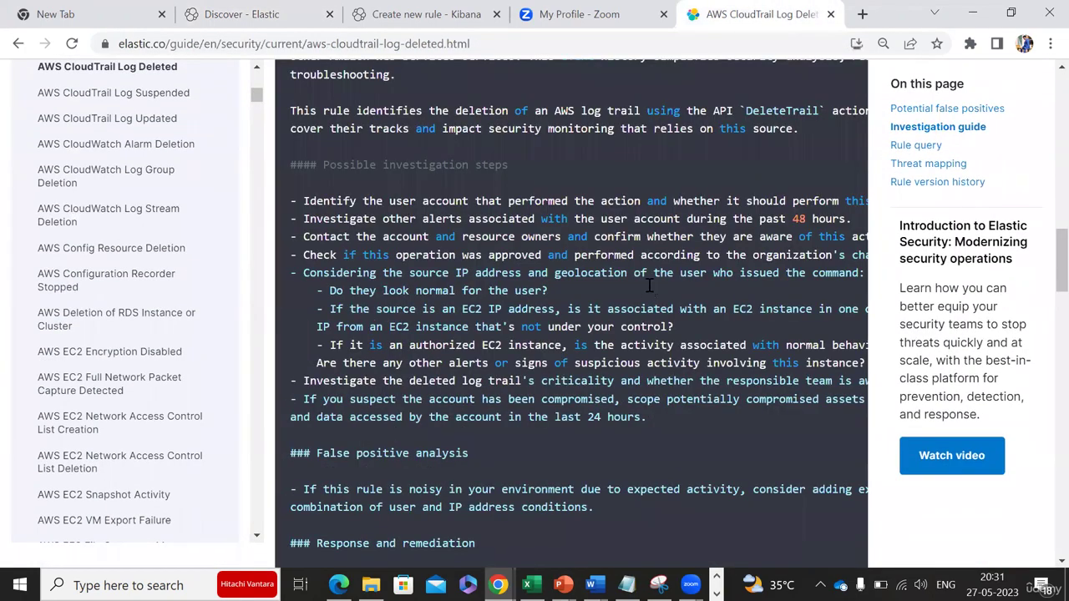
scroll(651, 291, "down", 8)
scroll(650, 290, "down", 1)
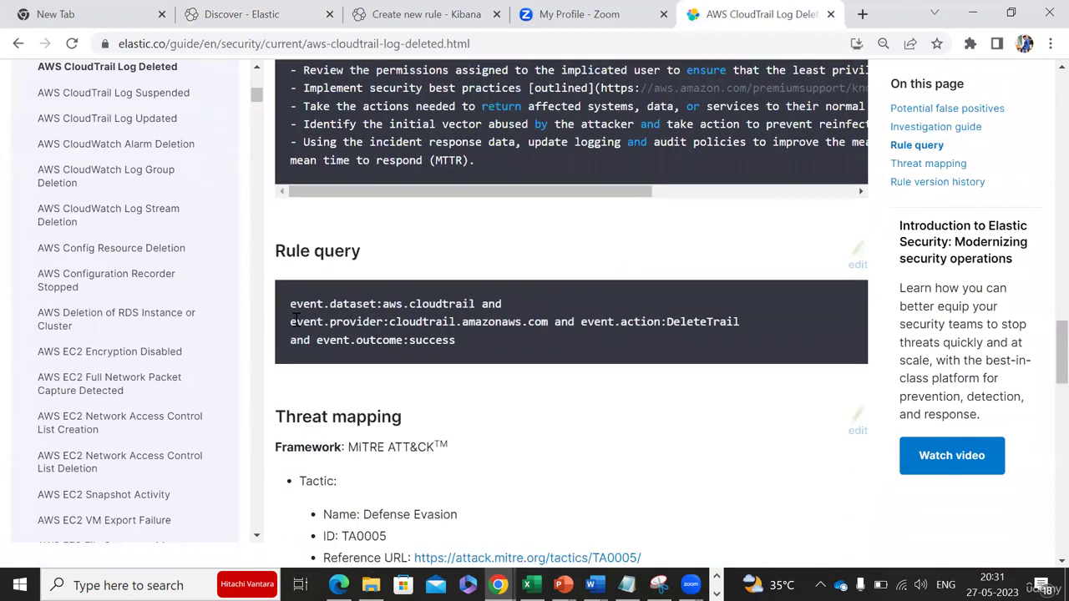
Copy the condition event.provider:cloudtrail.amazonaws.com from the documented rule query.
left_click_drag(291, 322, 508, 322)
key("shift+Right")
key("shift+Right")
key("shift+Right")
key("shift+Right")
key("shift+Right")
key("shift+Right")
key("ctrl+c")
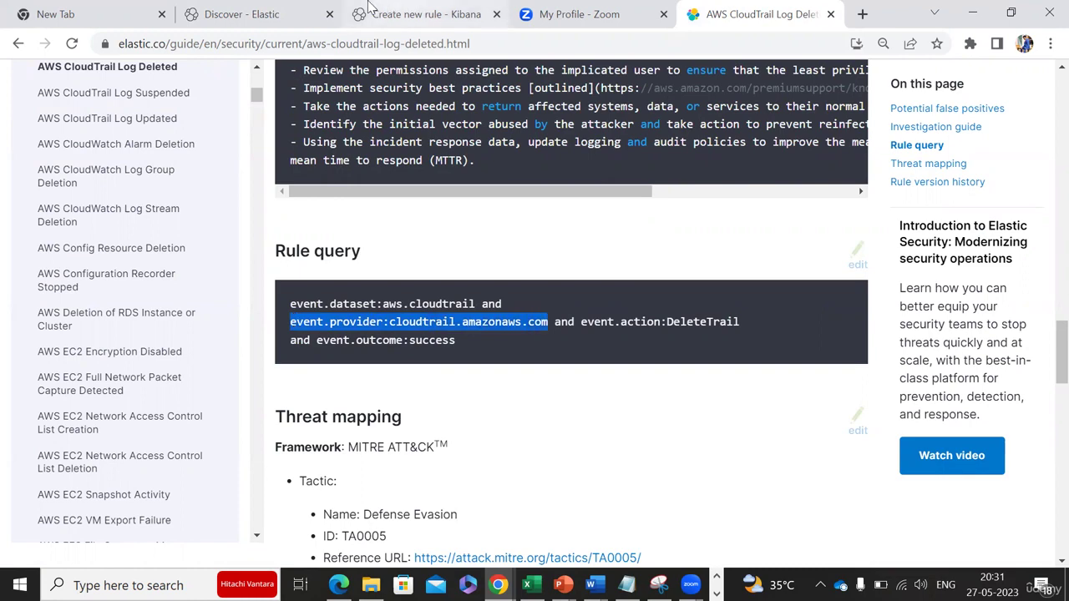
Add the copied event.provider:cloudtrail.amazonaws.com condition to the Discover query and run it.
left_click(260, 8)
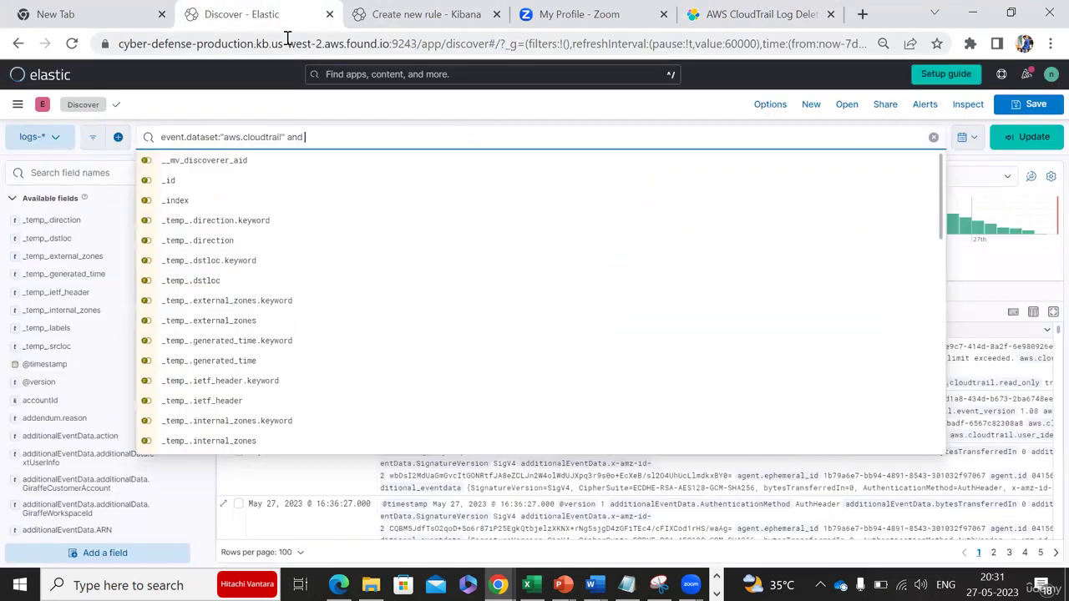
key("ctrl+v")
key("Return")
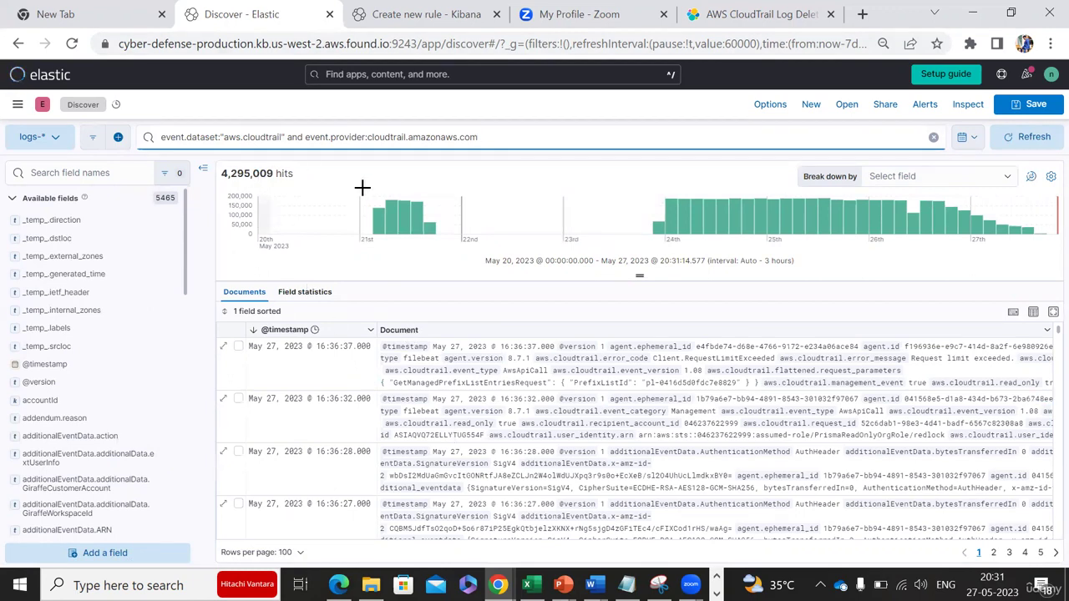
mouse_move(392, 218)
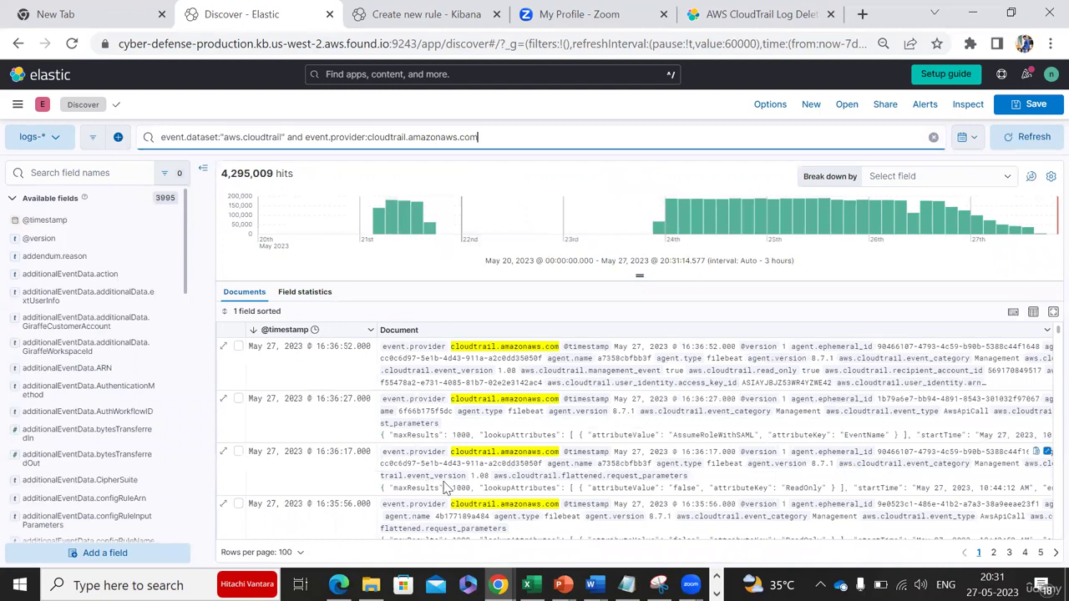
Copy event.action:DeleteTrail and event.outcome:success from the documented rule query.
left_click(331, 136)
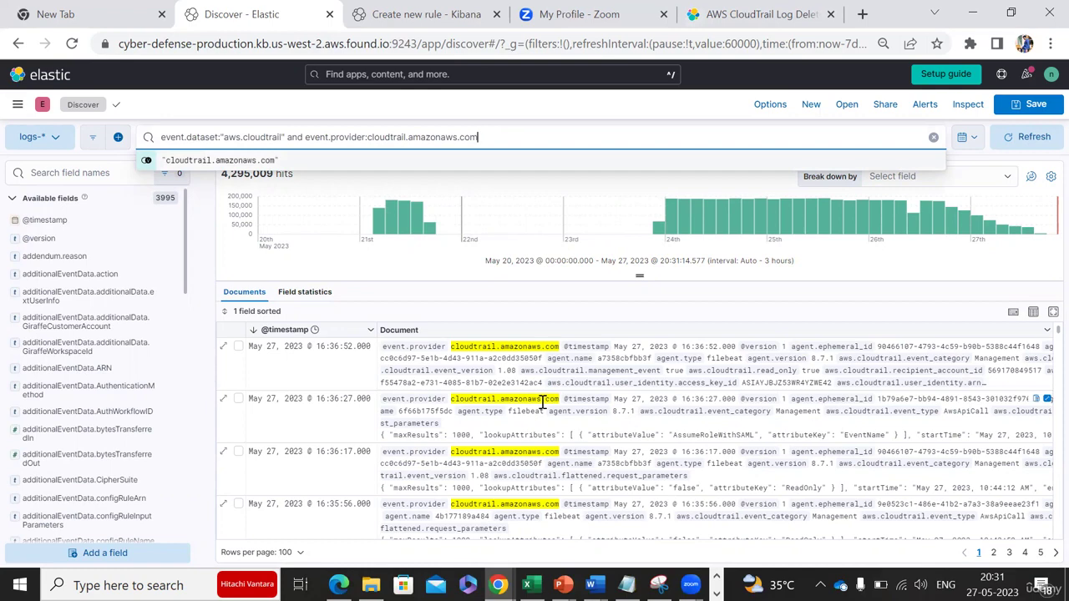
left_click(745, 13)
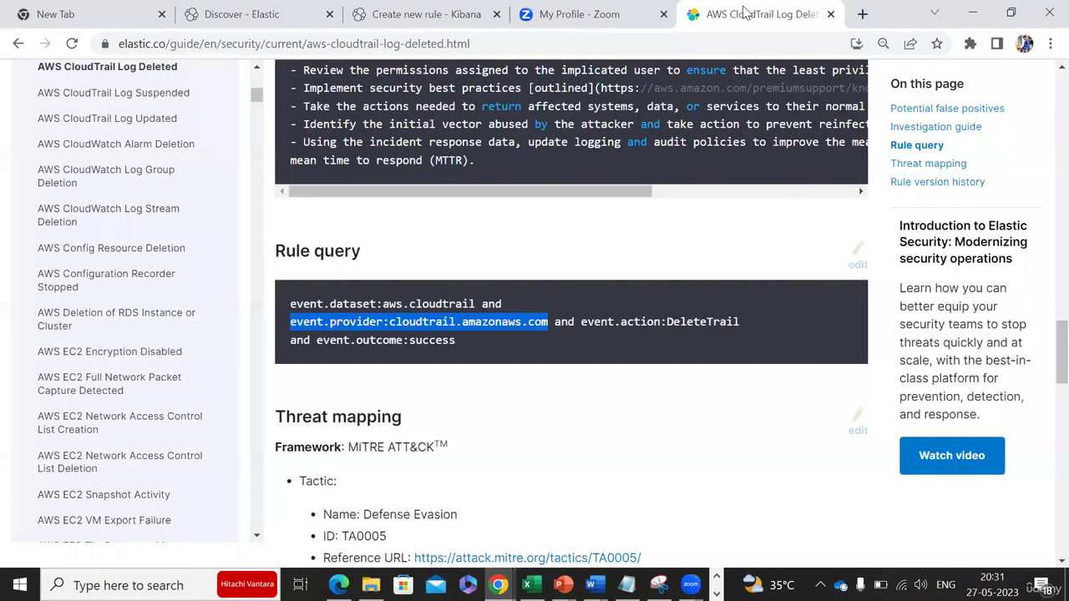
left_click(572, 325)
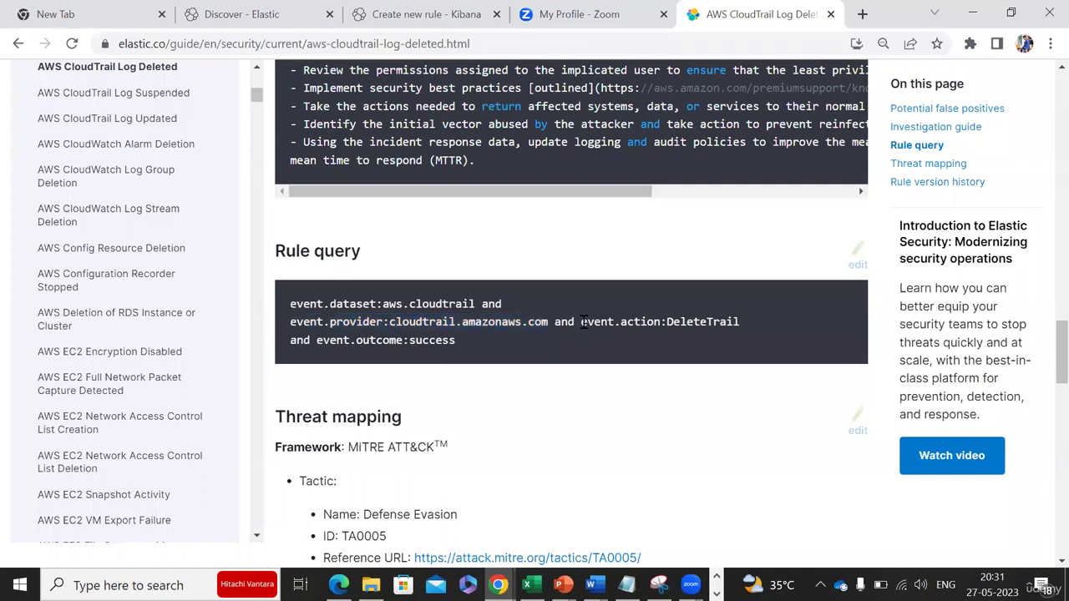
left_click_drag(581, 322, 651, 340)
key("ctrl+c")
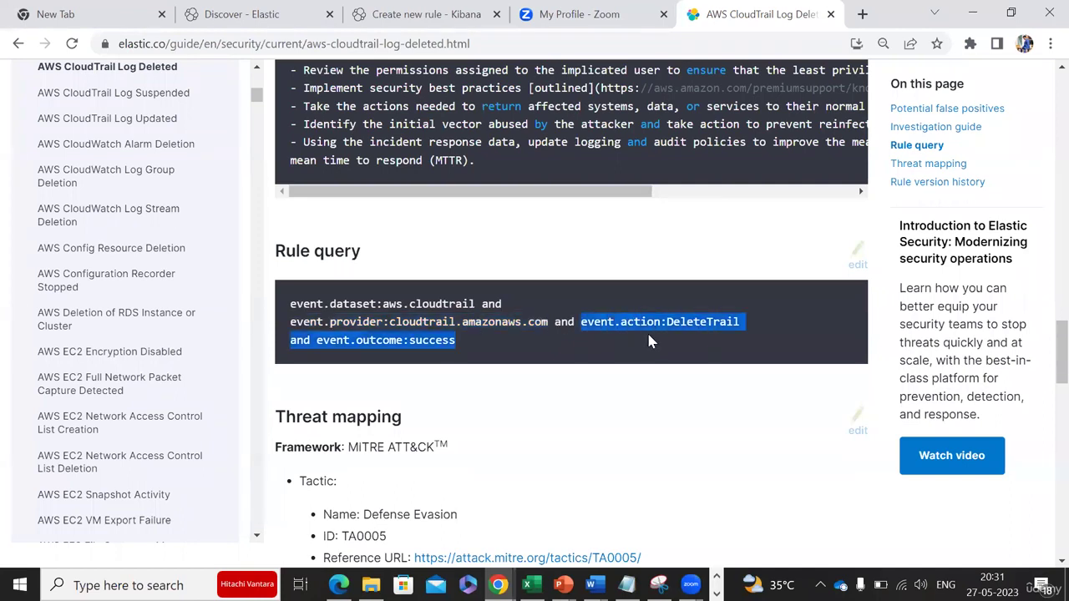
Append "and" plus the copied event.action:DeleteTrail and event.outcome:success conditions to the Discover query.
left_click(409, 12)
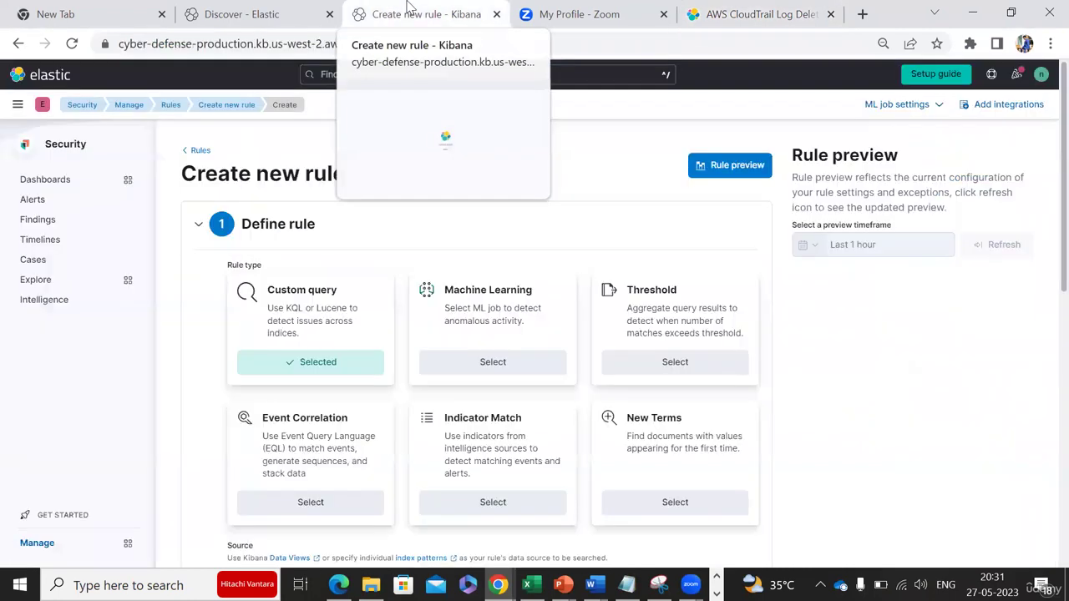
left_click(275, 10)
type("and")
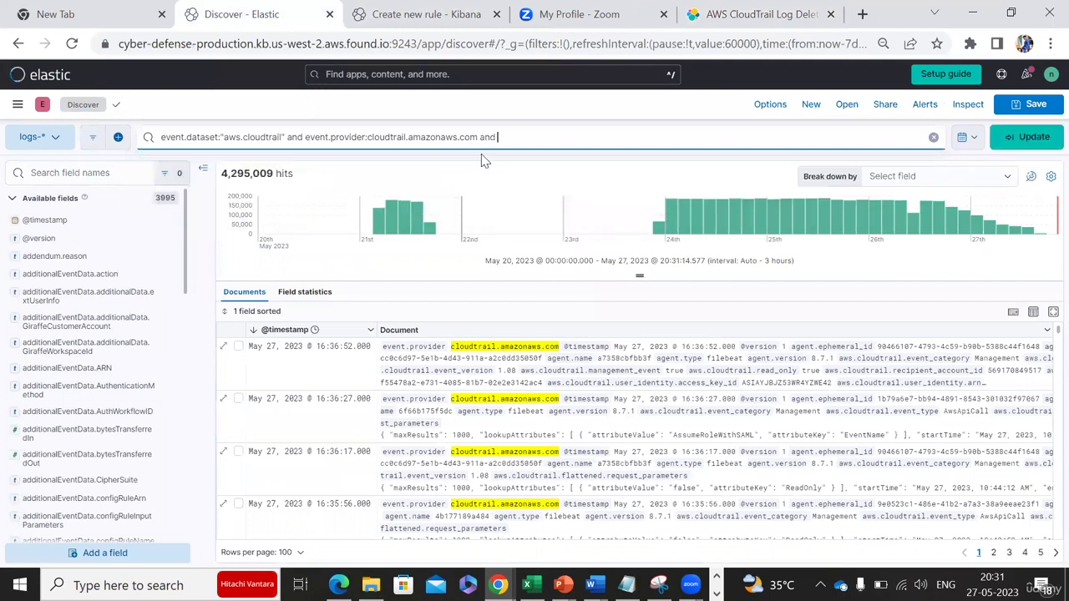
key("ctrl+v")
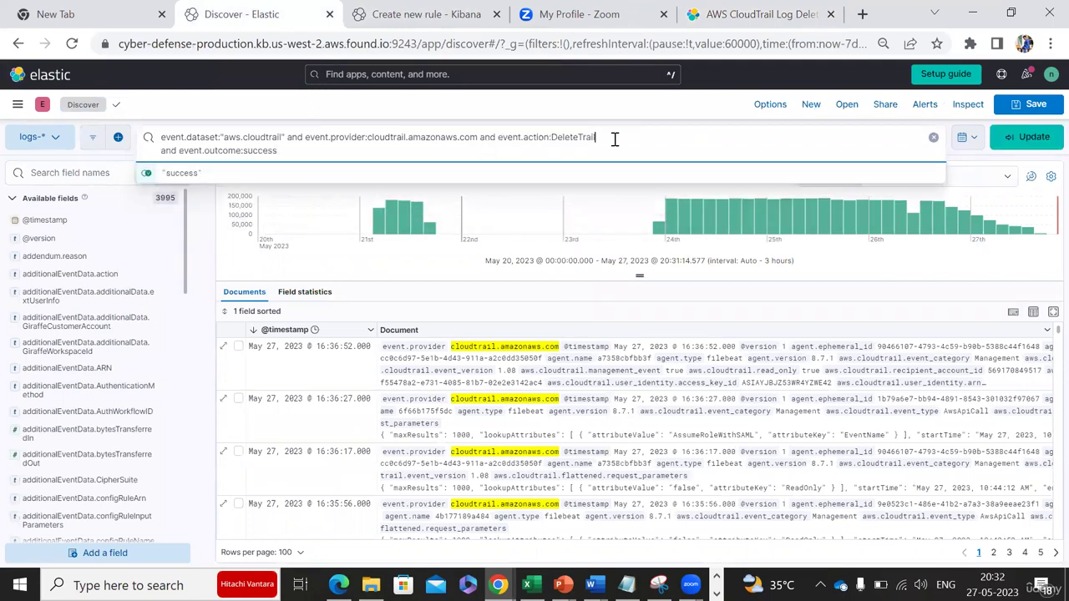
Remove the line break before "and event.outcome:success" in the Discover query and run the complete query.
key("Delete")
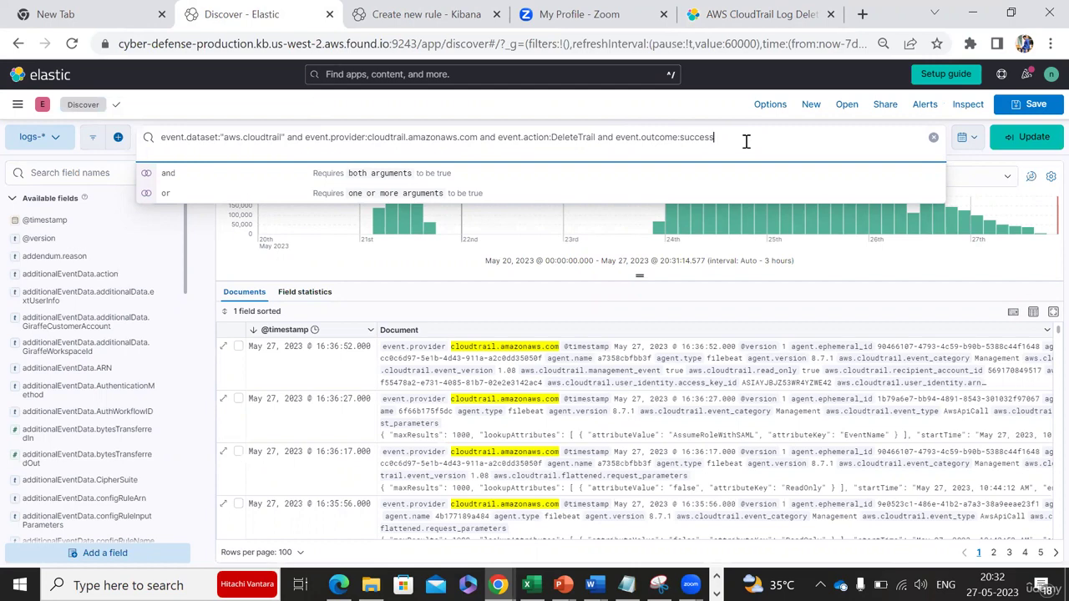
key("Return")
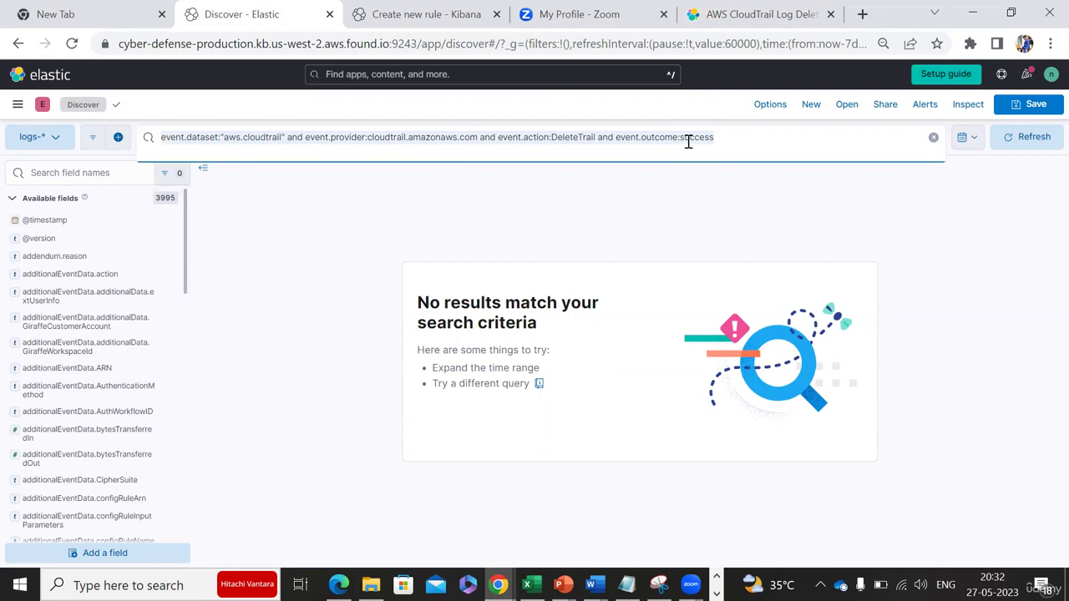
Start creating a new detection rule from the Security rules management page and go to its source index patterns.
left_click(17, 106)
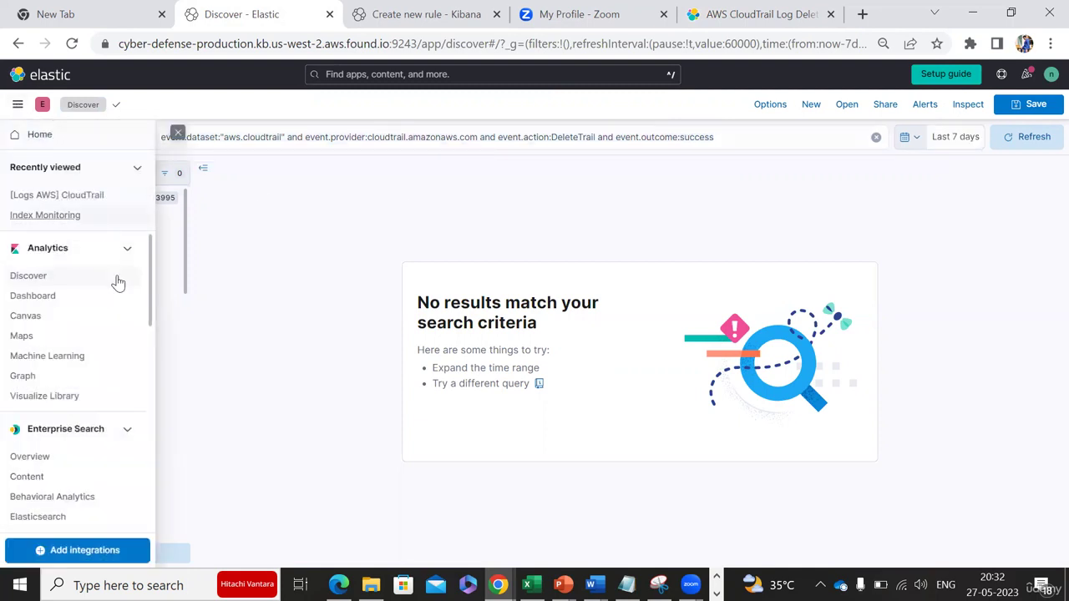
scroll(151, 360, "down", 3)
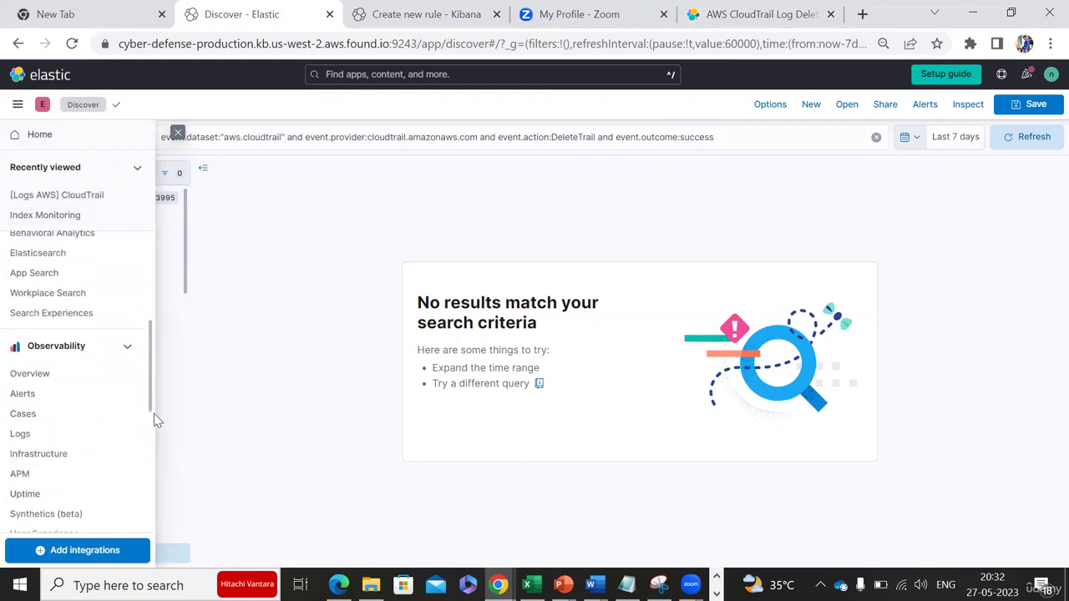
scroll(151, 437, "down", 3)
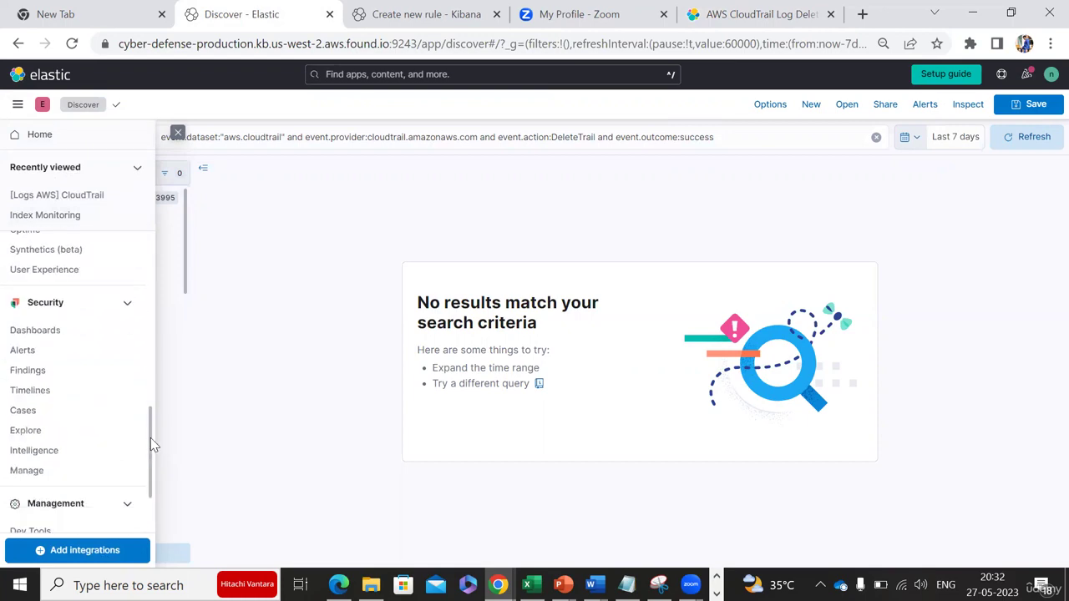
left_click(45, 304)
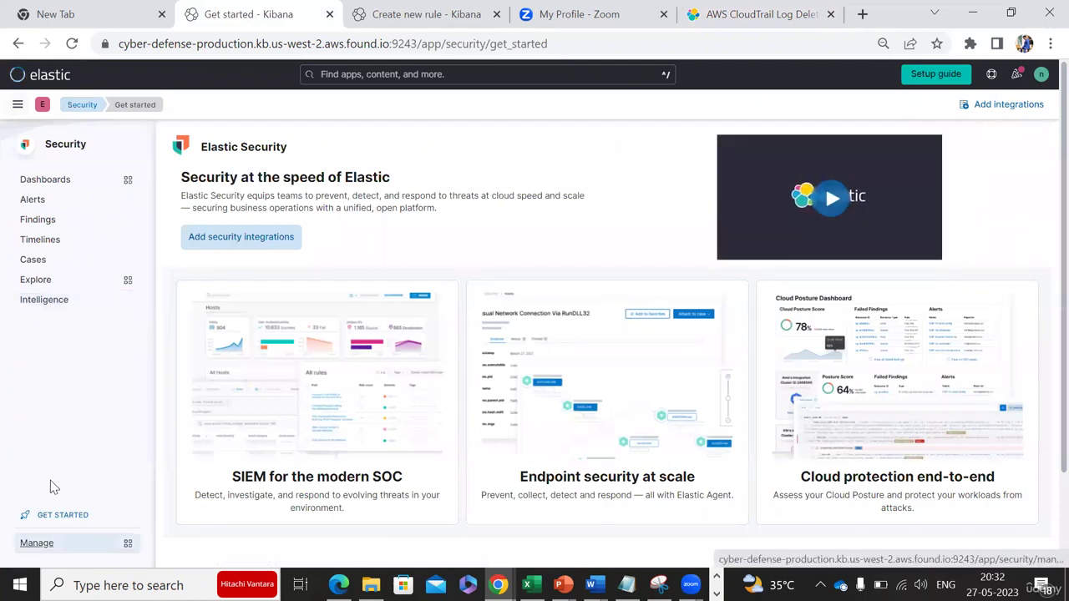
left_click(37, 543)
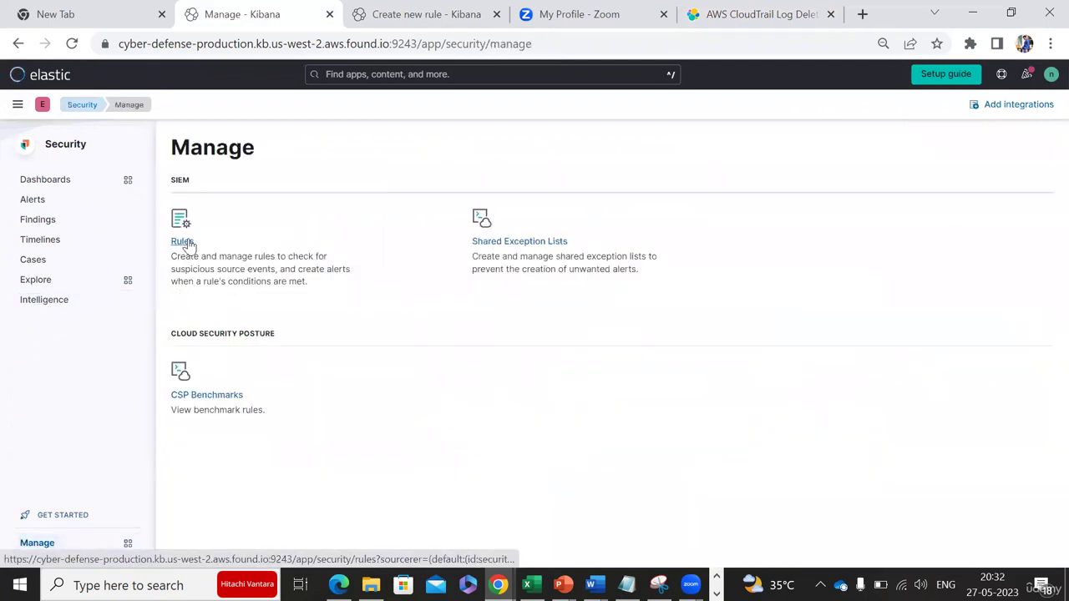
left_click(182, 242)
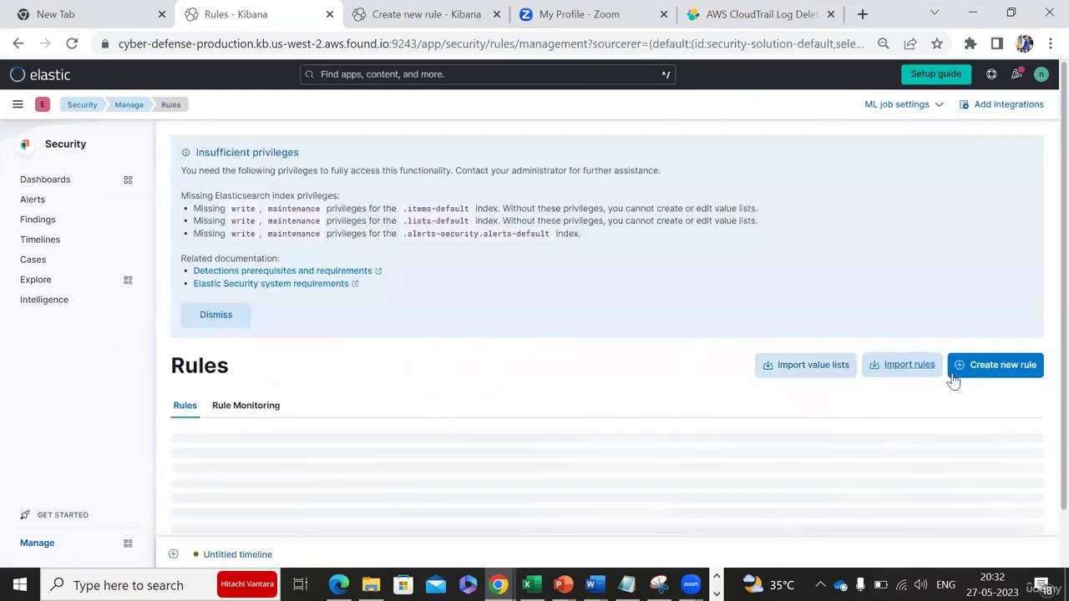
left_click(994, 365)
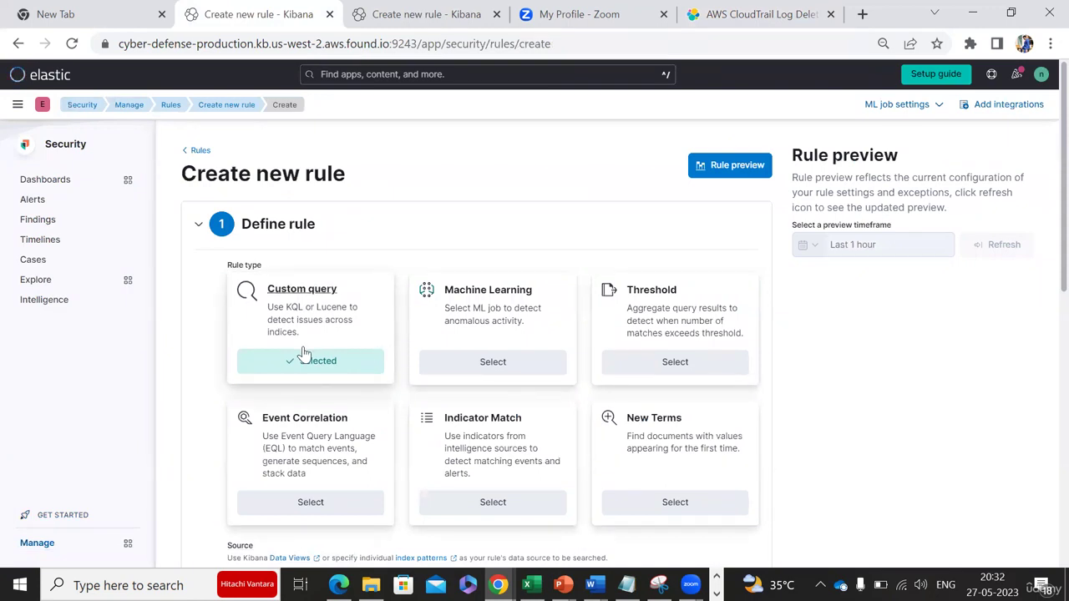
scroll(190, 374, "down", 5)
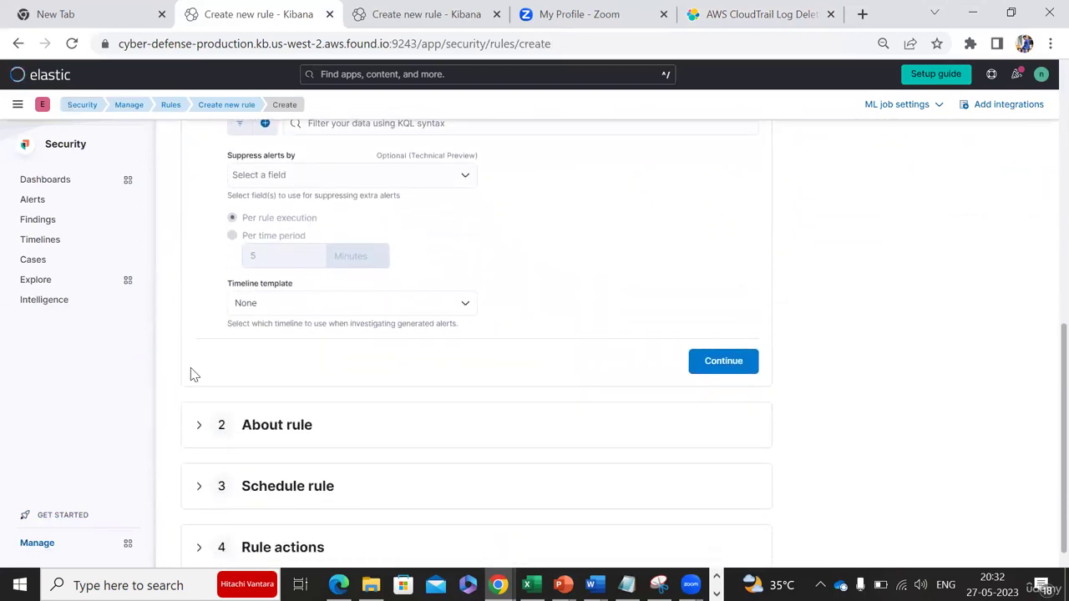
scroll(190, 374, "up", 3)
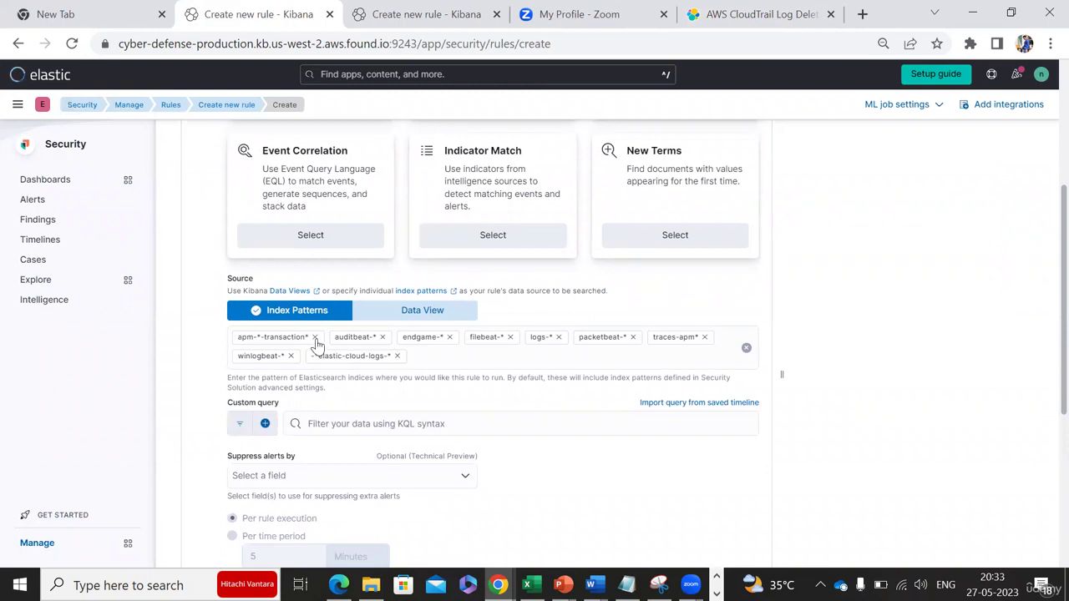
Open Discover in the other Kibana browser tab and check which data view the query uses.
left_click(425, 10)
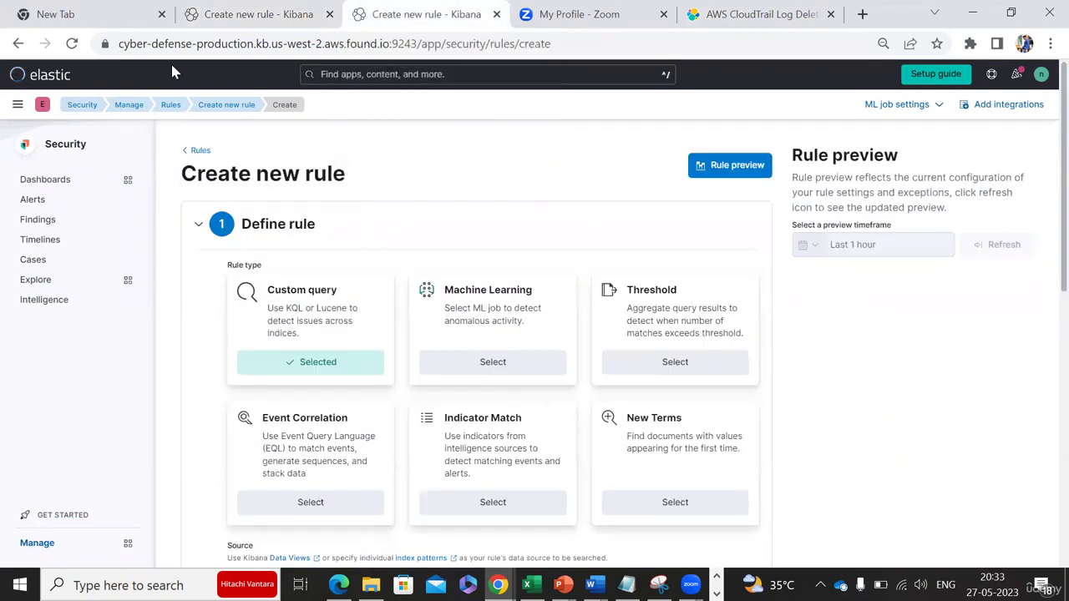
left_click(17, 104)
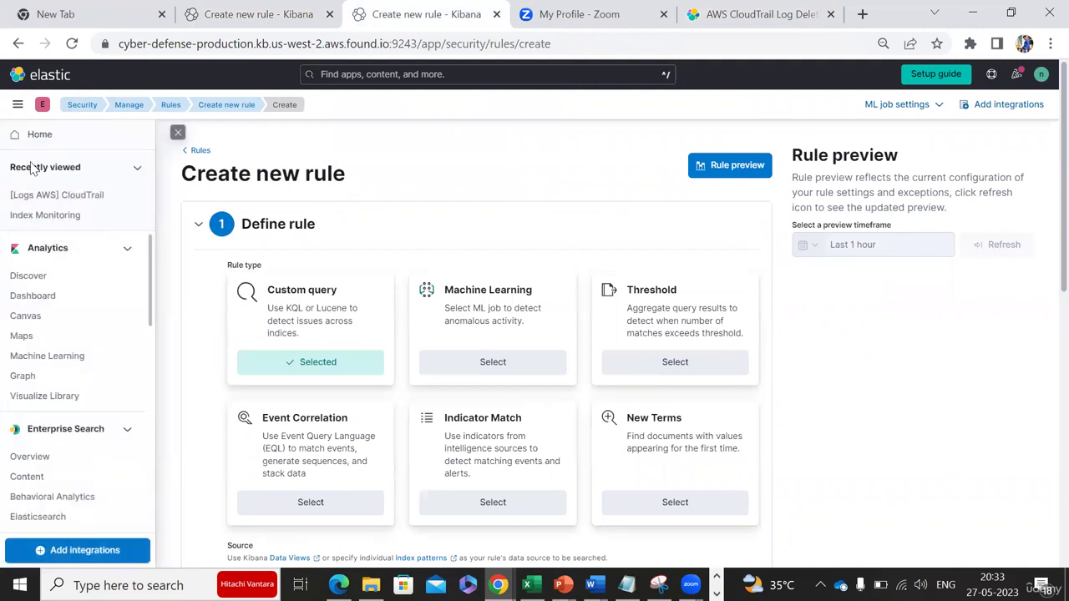
left_click(34, 277)
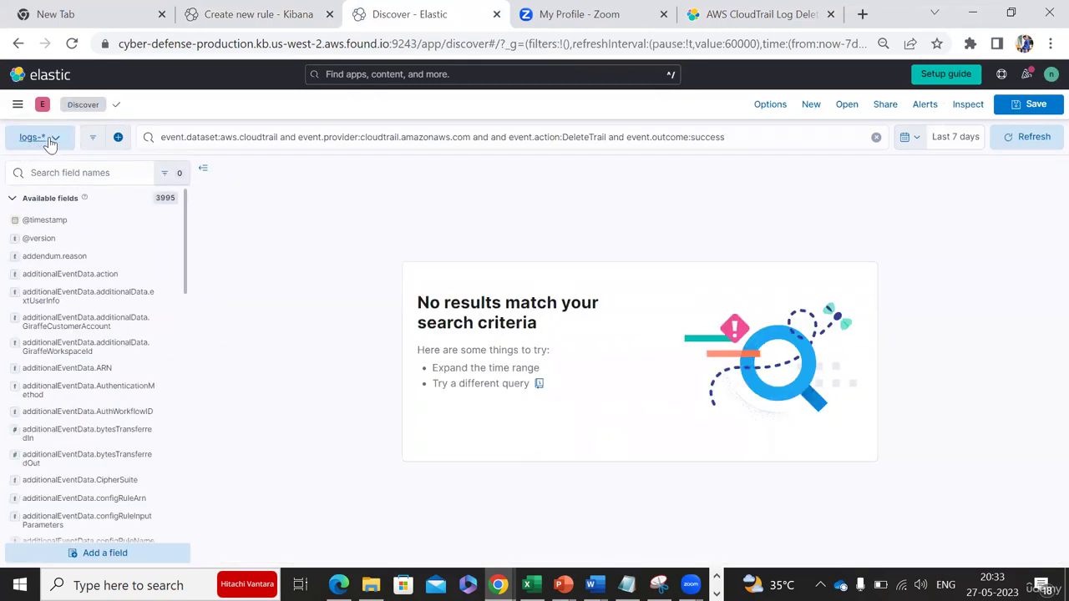
left_click(48, 140)
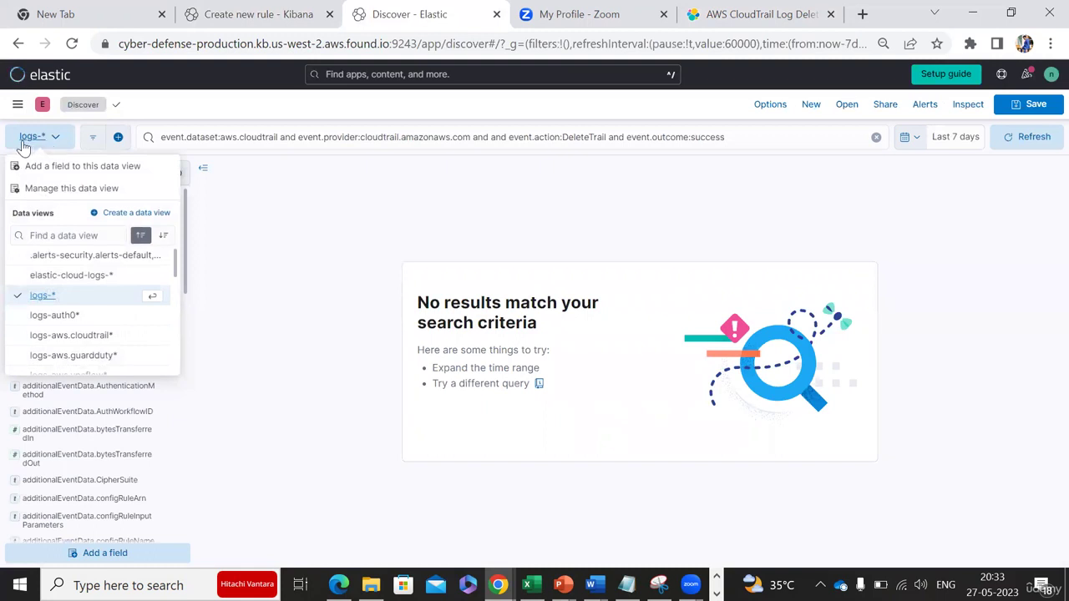
left_click(40, 138)
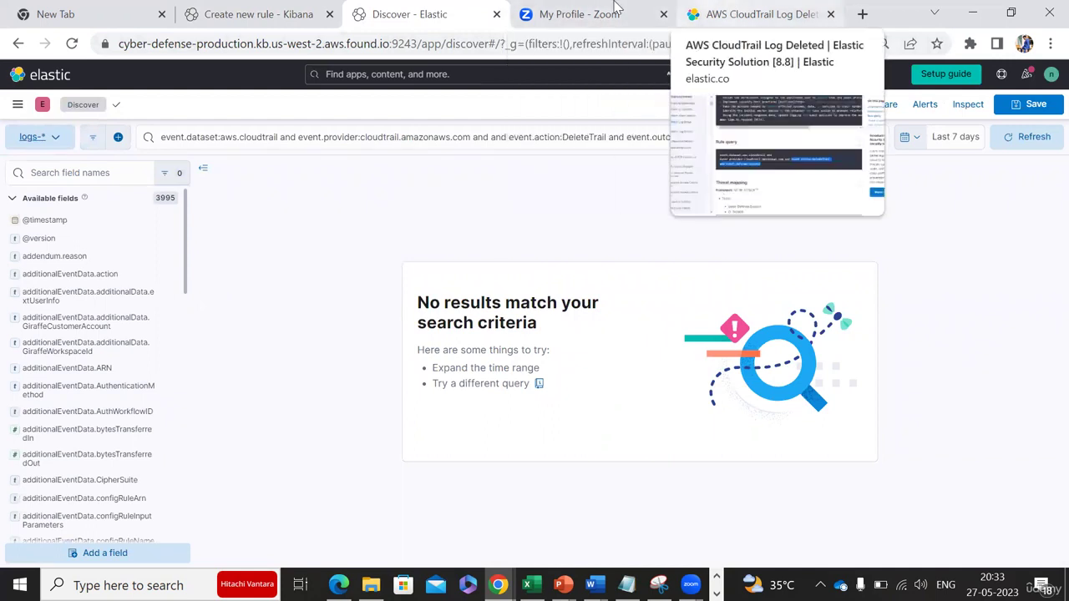
Remove every default index pattern except logs-* from the new rule's source.
left_click(269, 13)
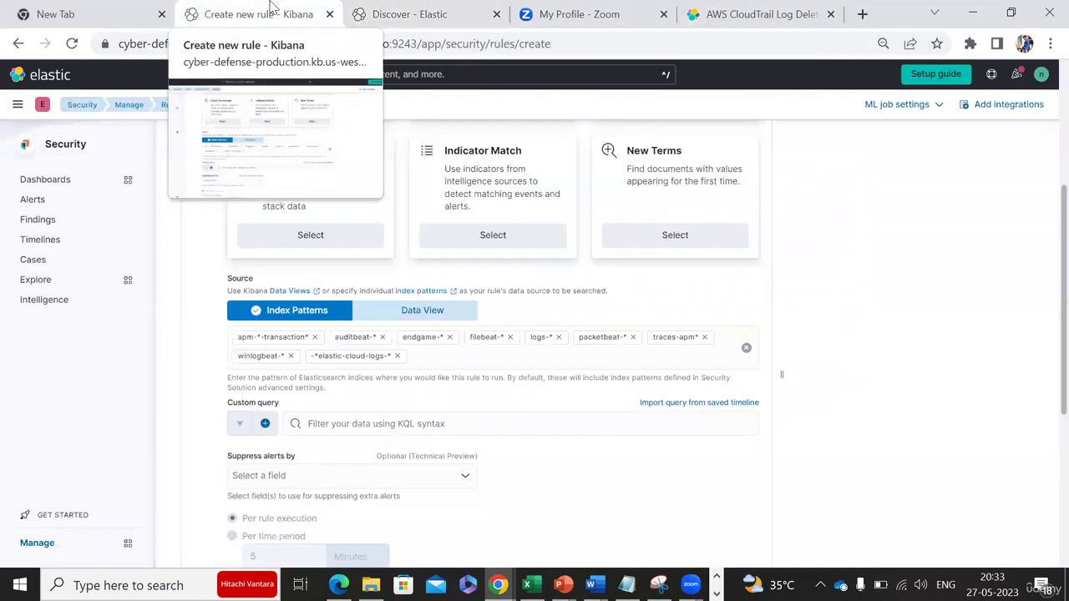
left_click(397, 356)
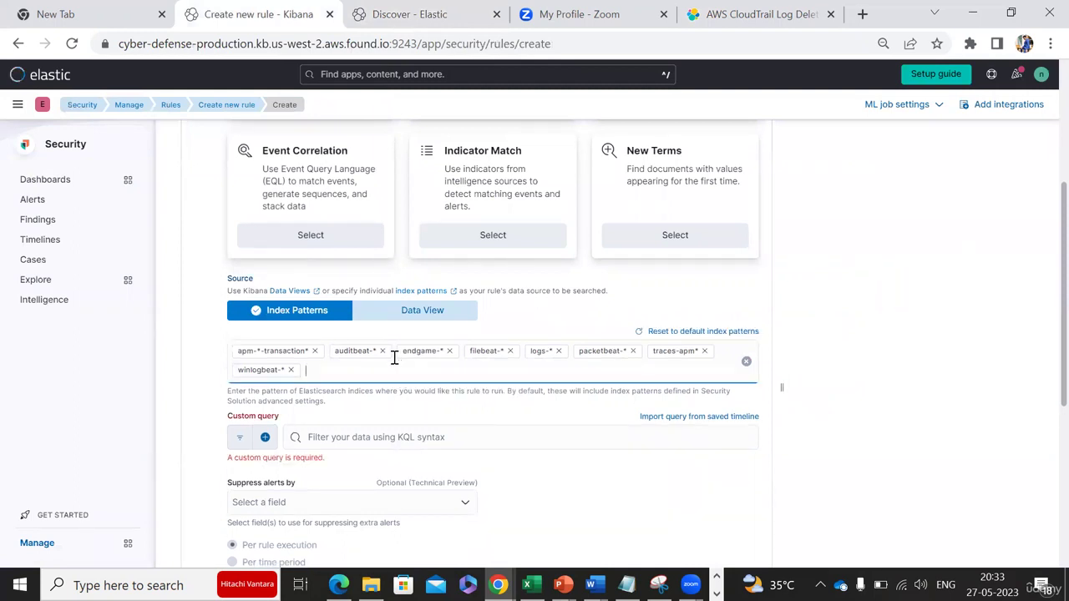
left_click(292, 371)
left_click(314, 351)
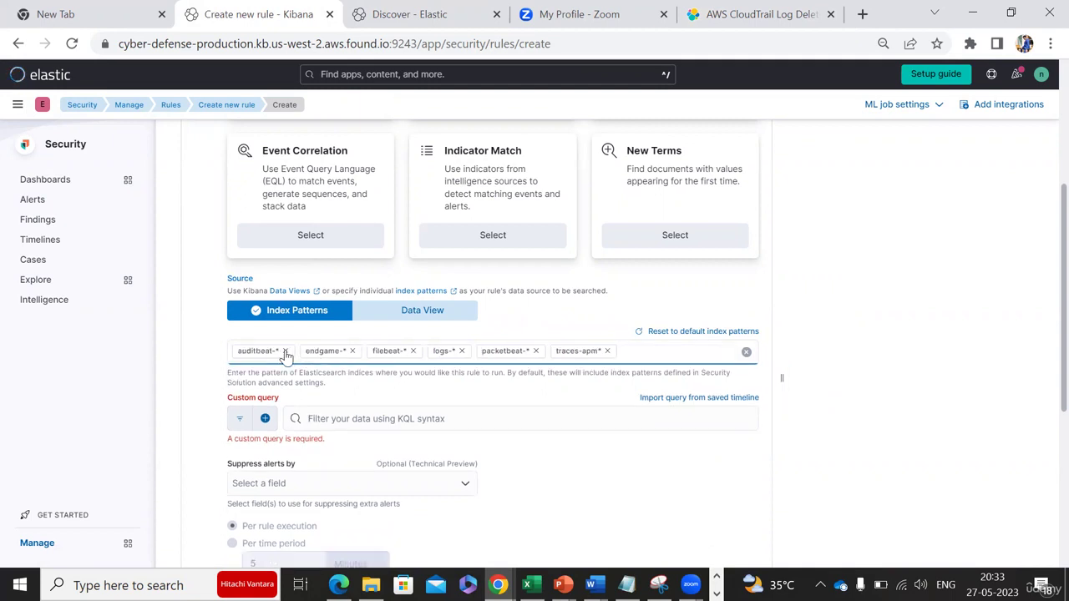
left_click(285, 352)
left_click(284, 351)
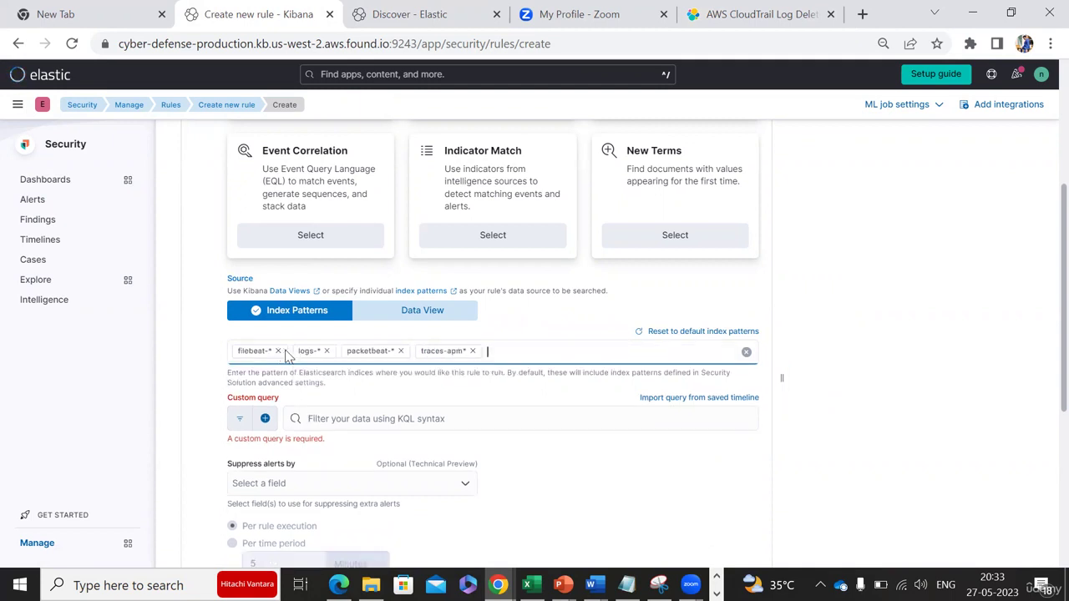
left_click(278, 351)
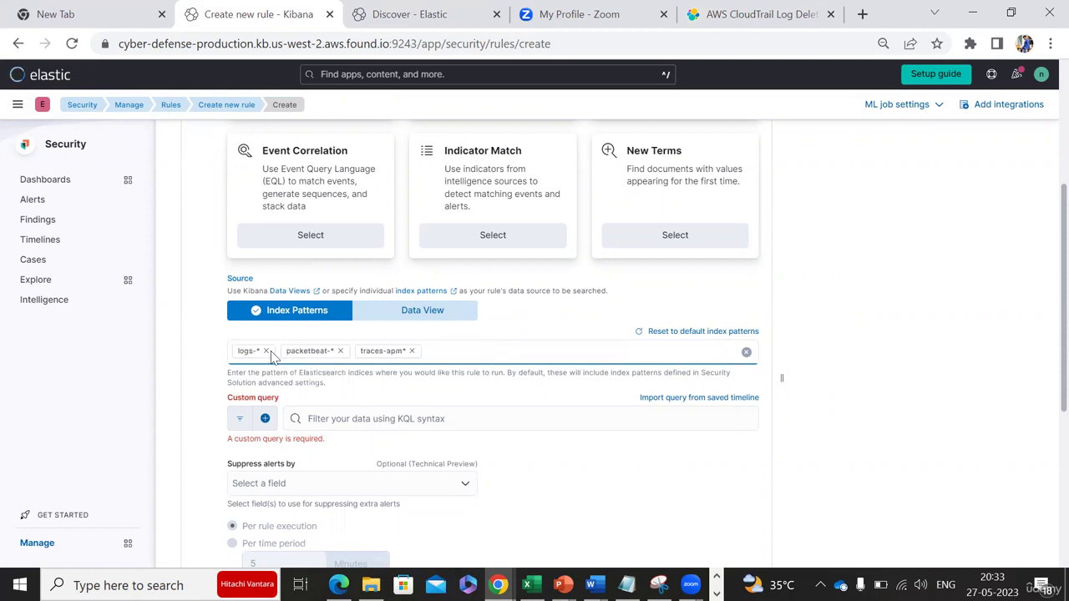
left_click(341, 353)
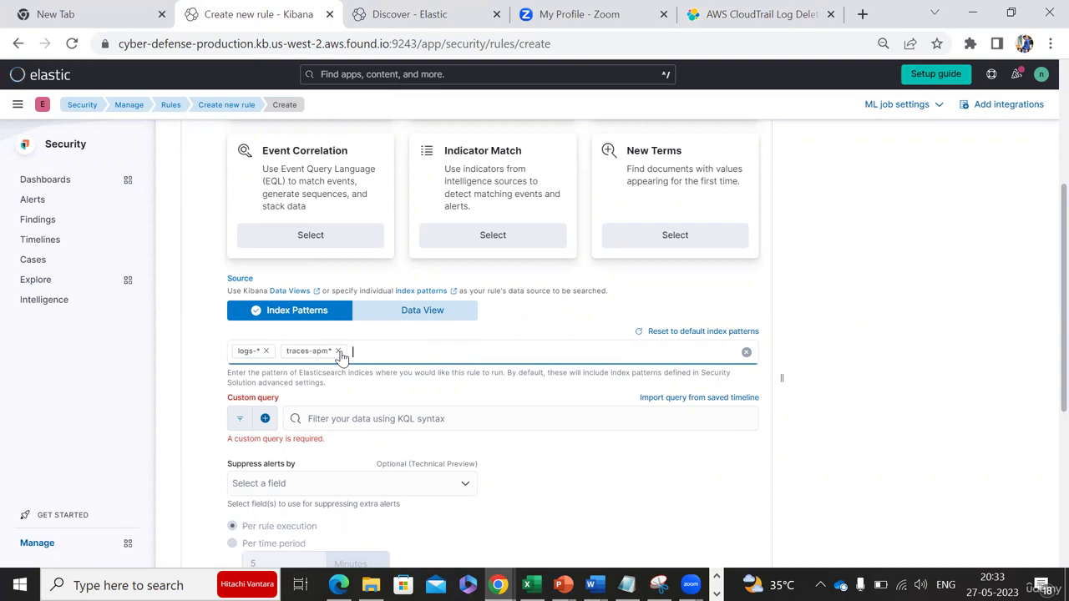
left_click(338, 353)
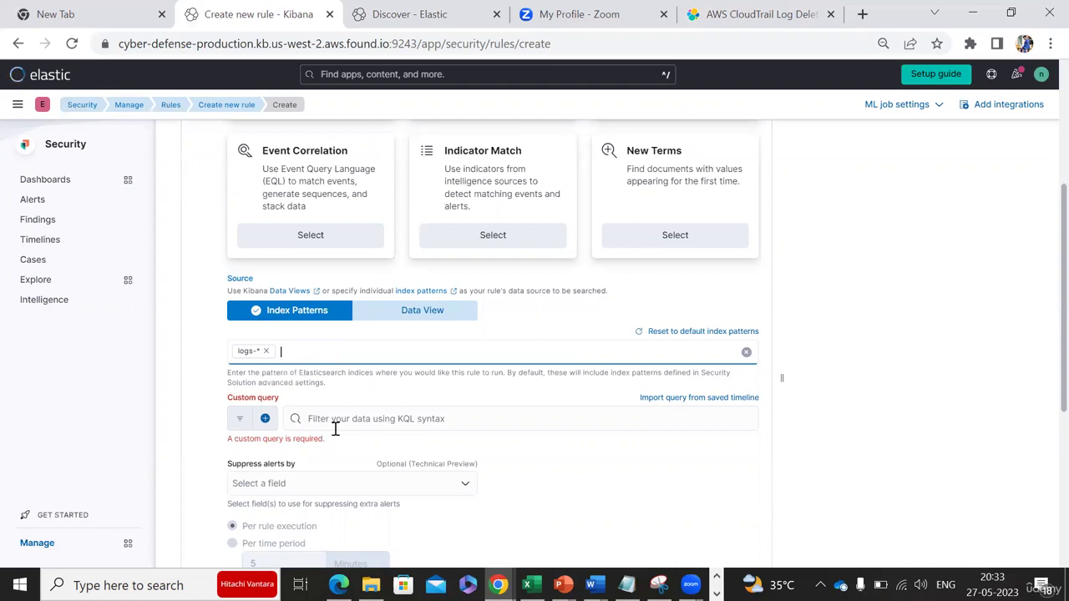
Copy the entire CloudTrail deletion query from Discover and compare it with the documented rule query.
left_click(432, 10)
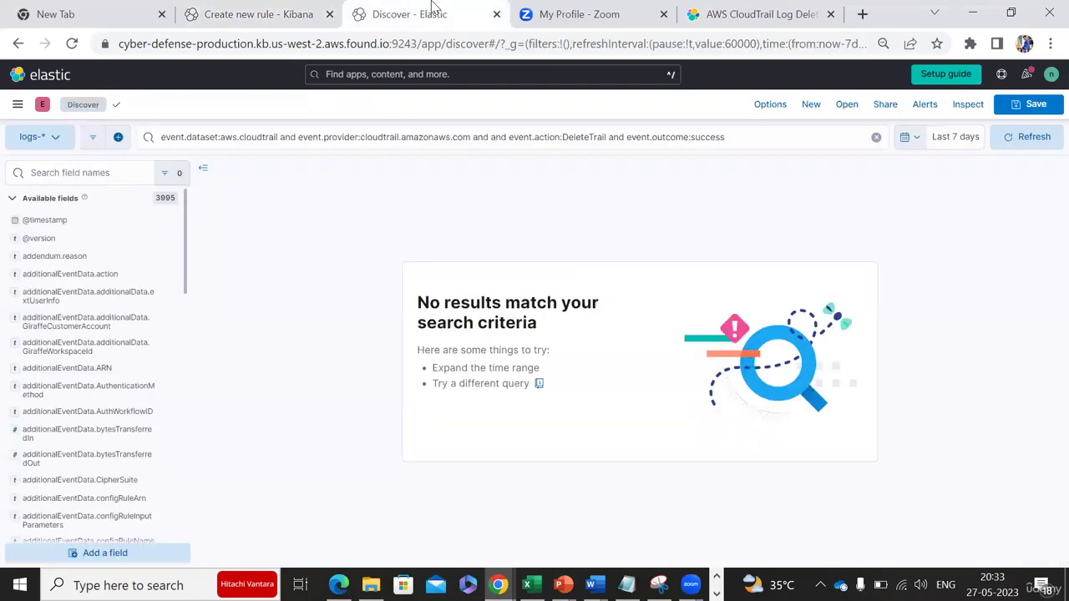
left_click(409, 139)
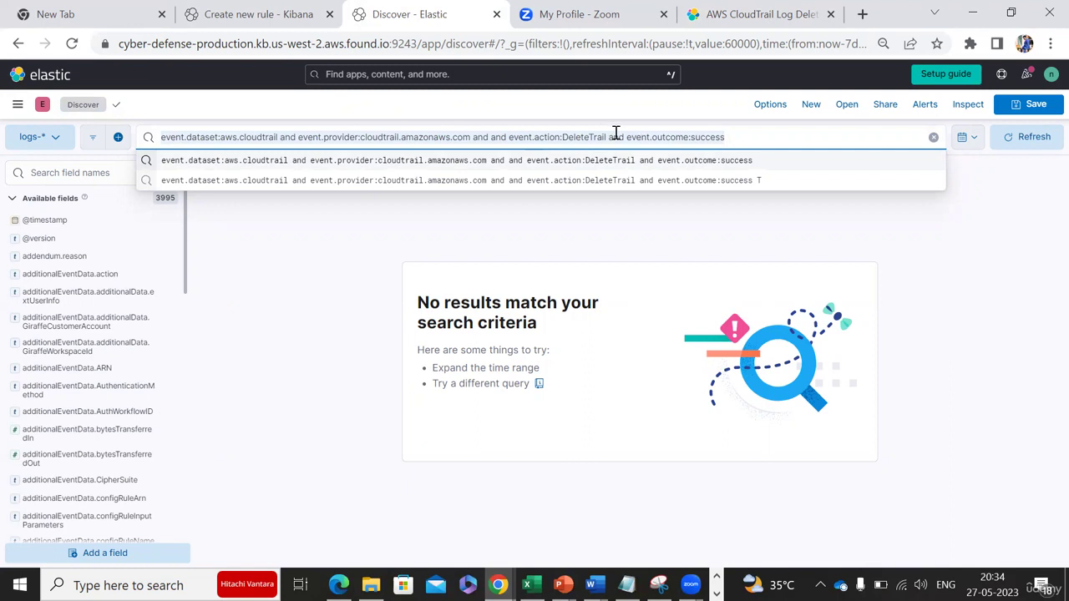
left_click(738, 10)
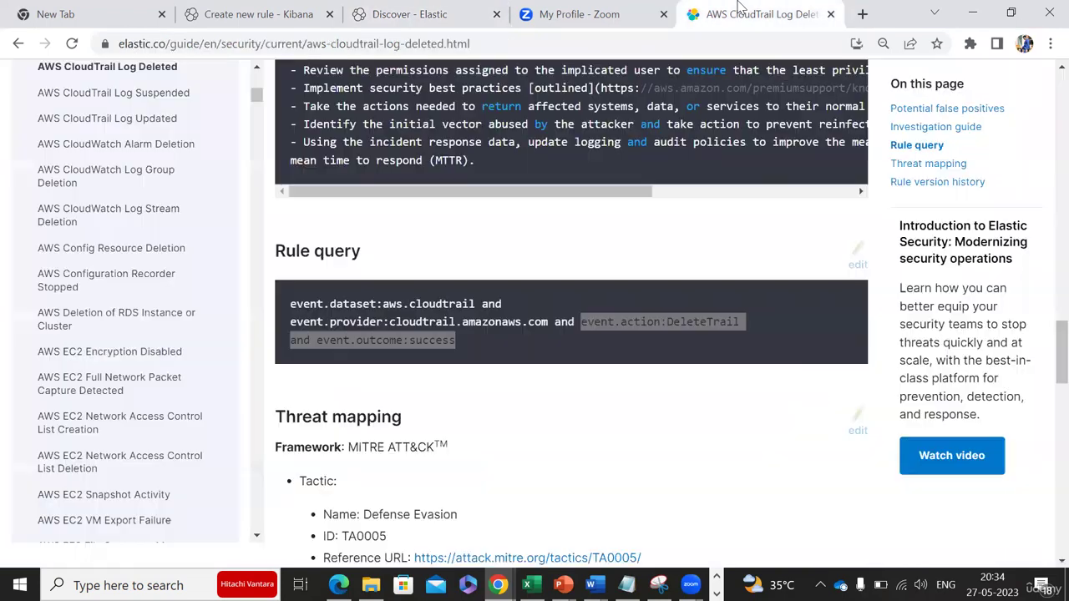
Set the rule's custom query to "event.dataset:aws.cloudtrail and event.provider:cloudtrail.amazonaws.com and and event.action:DeleteTrail and event.outcome:success" and continue to the About rule section.
left_click(284, 14)
type("cloudtrail and event.provider:cloudtrail.amazonaws.com and and event.action:DeleteTrail and event.outcome:success")
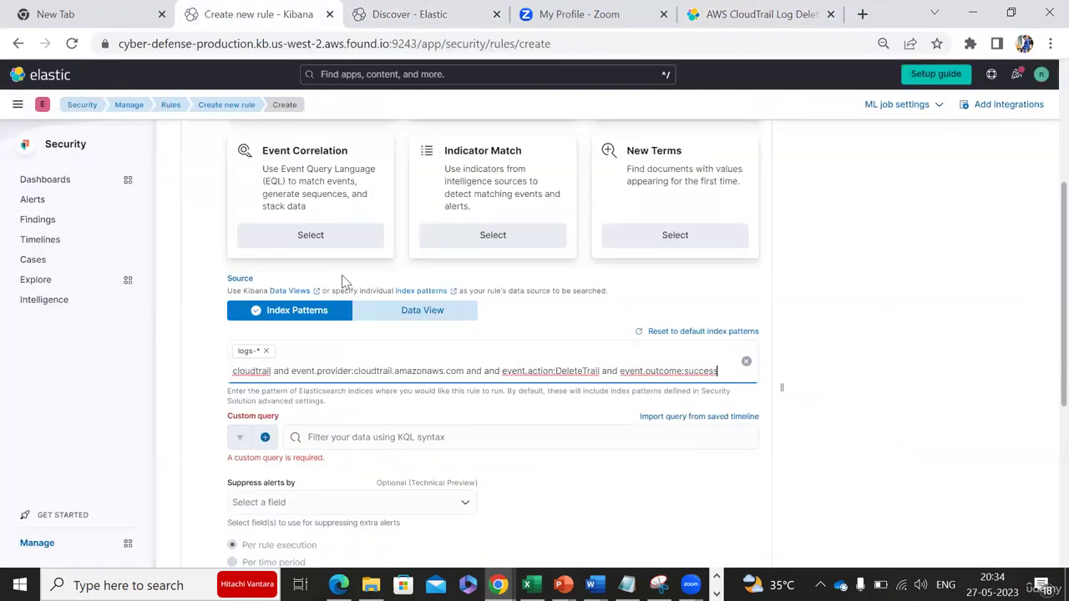
key("ctrl+z")
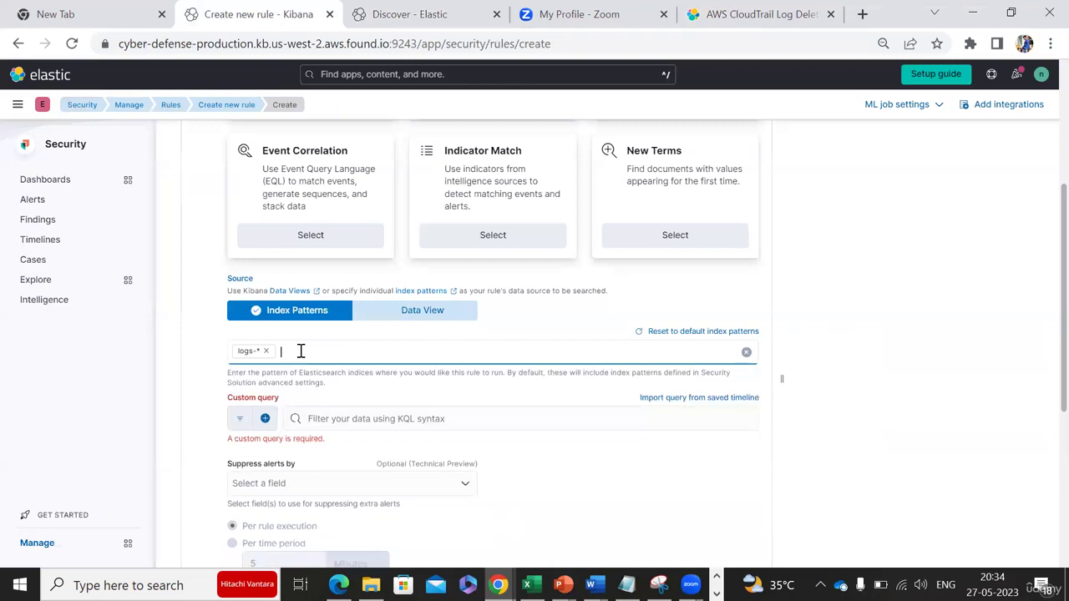
left_click(322, 419)
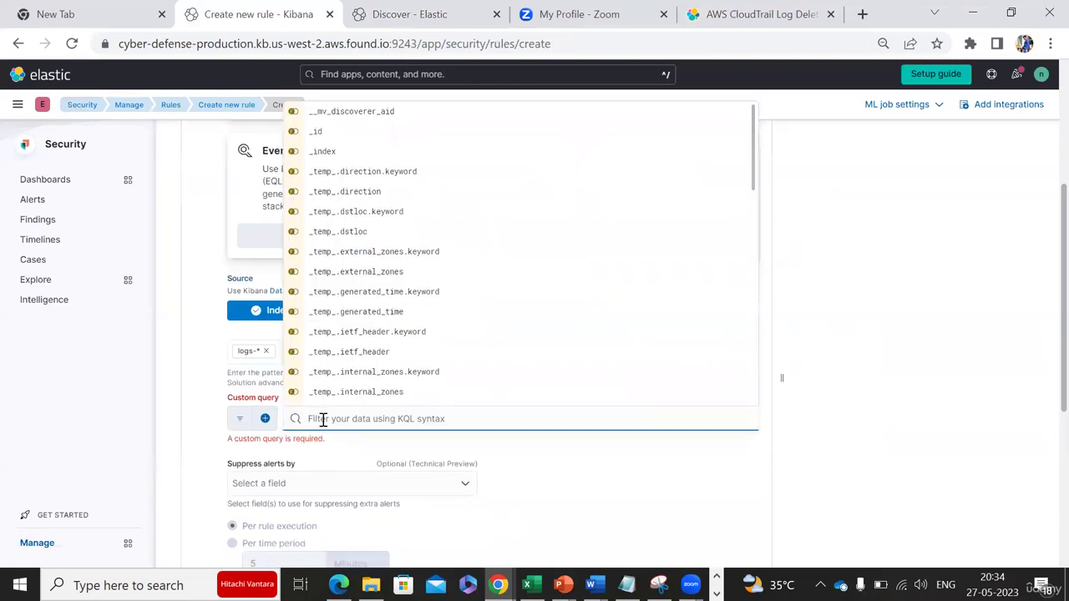
type("event.dataset:aws.cloudtrail and event.provider:cloudtrail.amazonaws.com and and event.action:DeleteTrail and event.outcome:success")
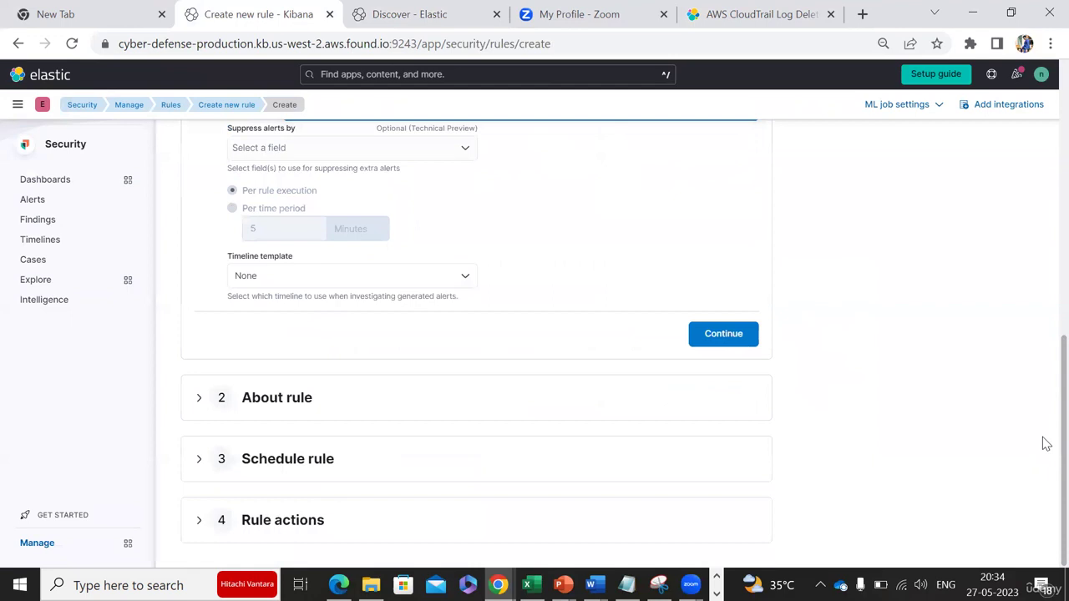
scroll(1044, 408, "up", 2)
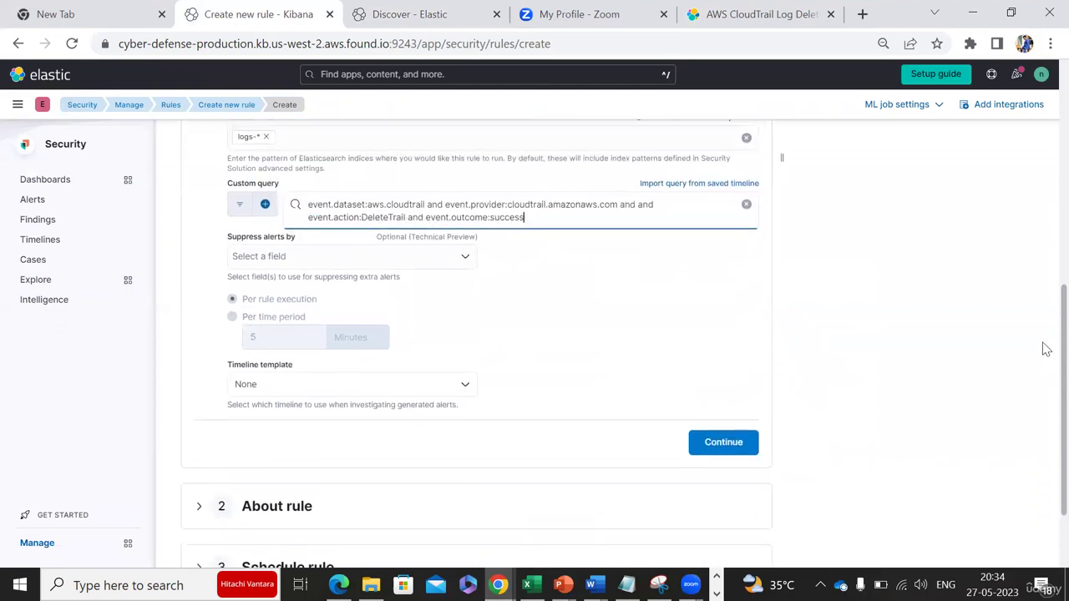
scroll(1044, 342, "up", 1)
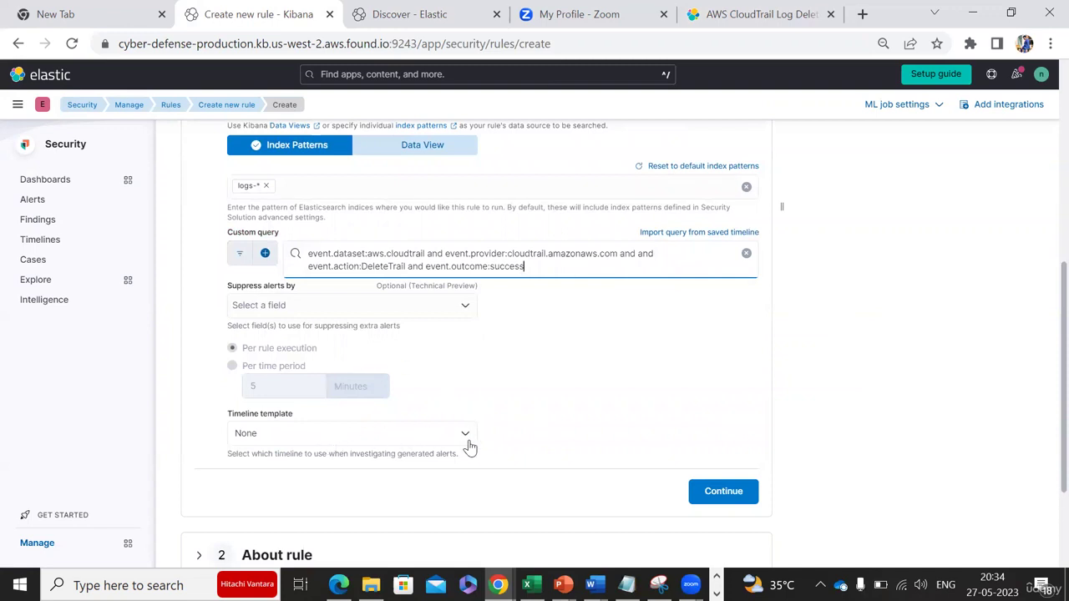
left_click(716, 490)
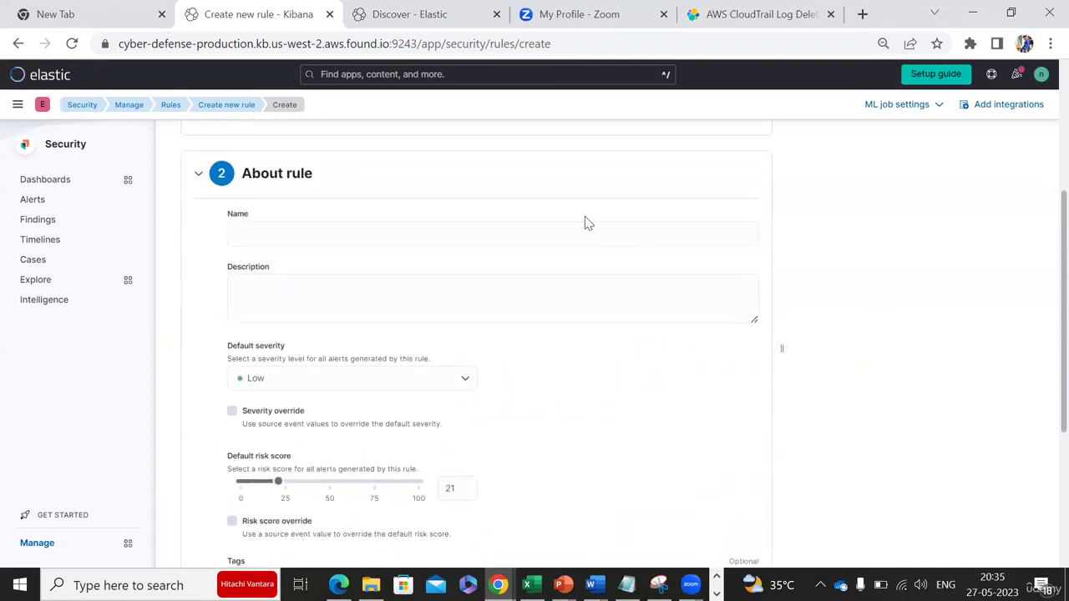
Name the rule "Aws Cloudtrail log deleted" and start its description.
left_click(444, 239)
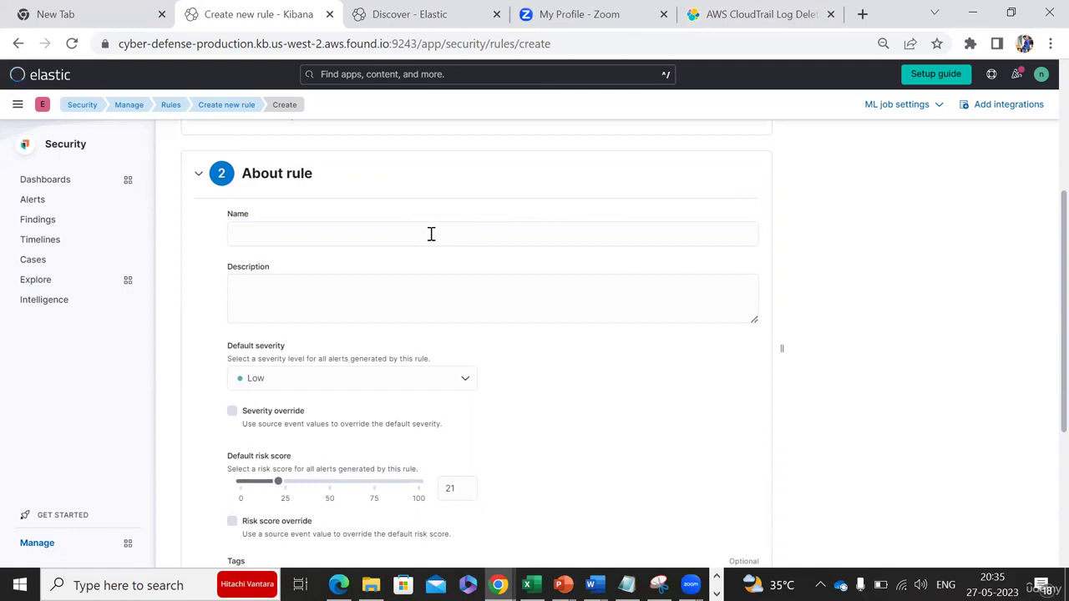
left_click(431, 234)
type("Aw")
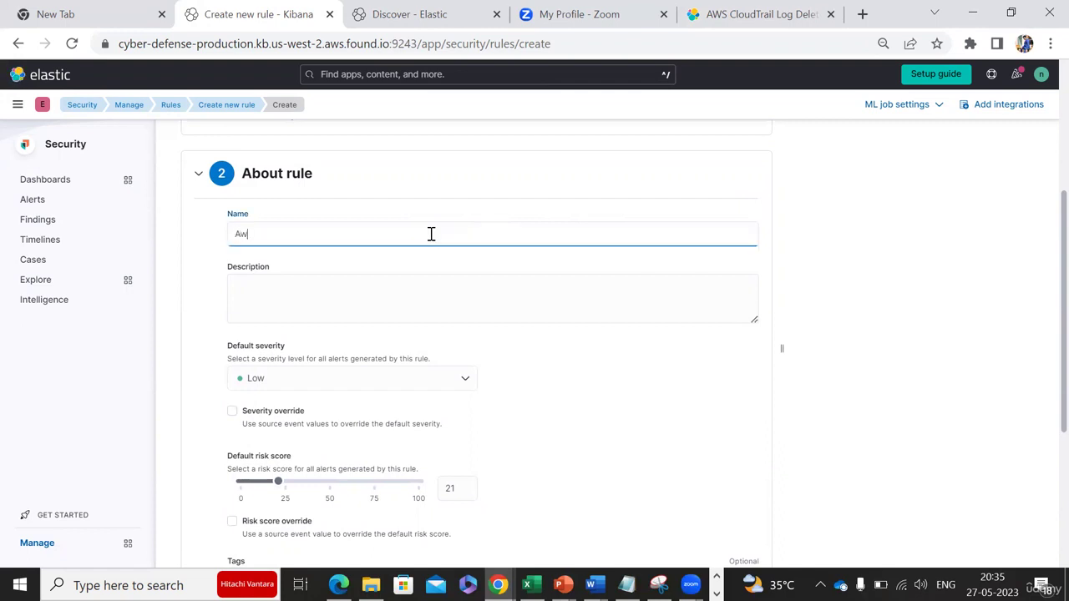
type("s Cloudtrail log deleted")
left_click(276, 312)
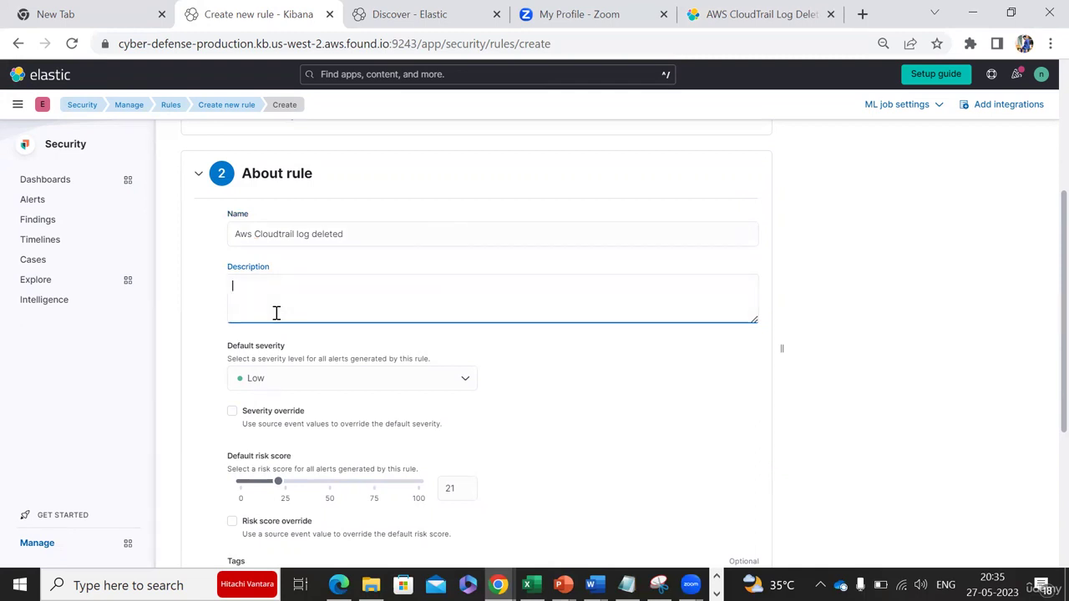
type("if som")
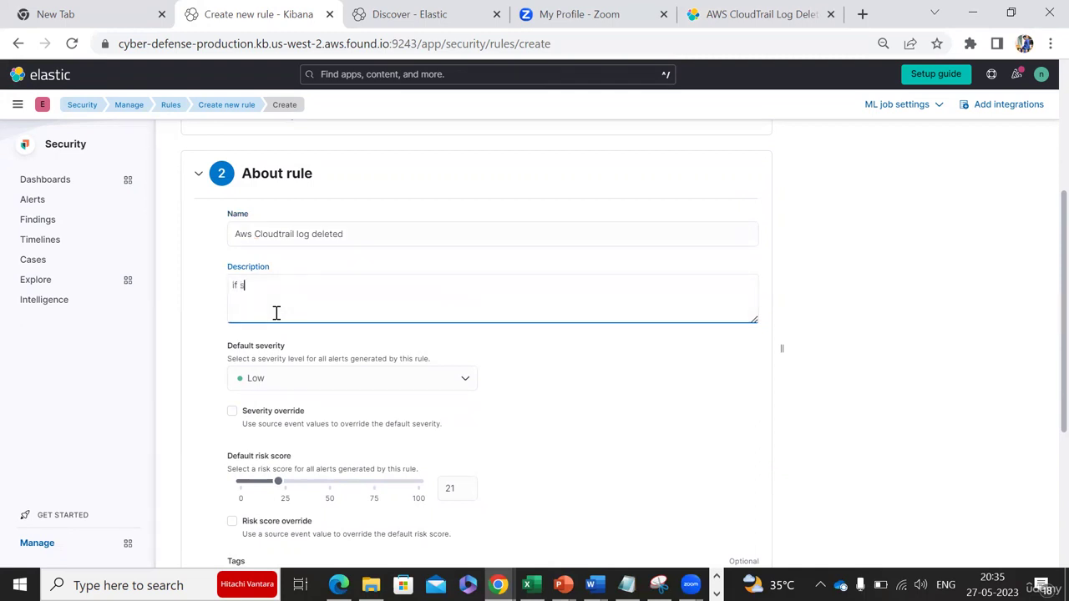
key("BackSpace")
key("BackSpace")
key("BackSpace")
key("BackSpace")
key("BackSpace")
key("BackSpace")
Open the AWS CloudTrail Log Deleted documentation page and read the rule description under its title.
left_click(710, 8)
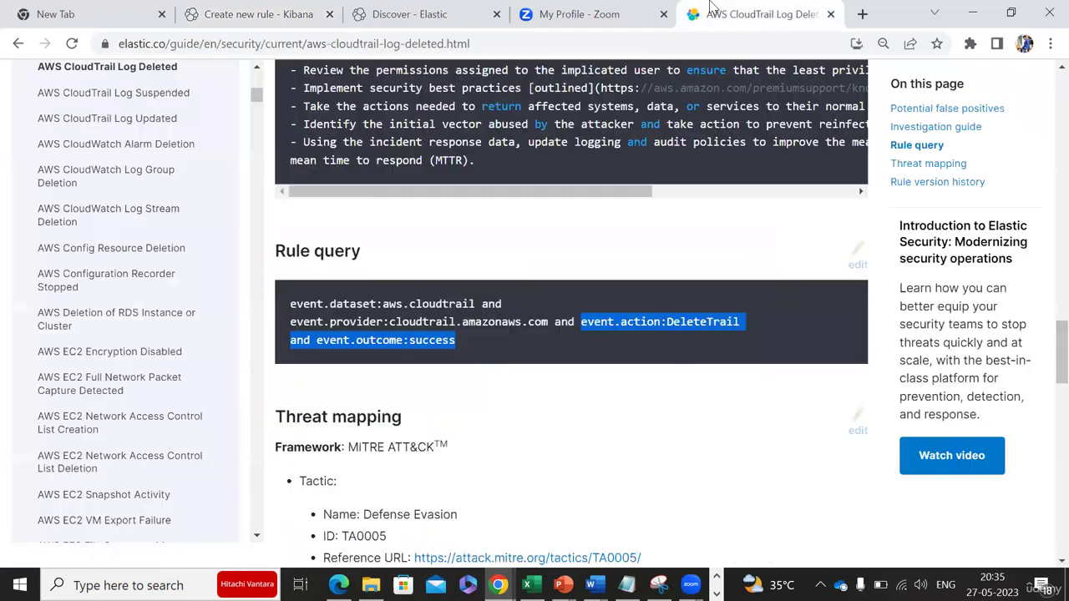
key("Up")
key("Up")
key("Up")
key("Up")
key("Up")
key("Up")
key("Up")
key("Up")
key("Up")
key("Up")
key("Up")
key("Up")
key("Up")
key("Up")
key("Up")
key("Up")
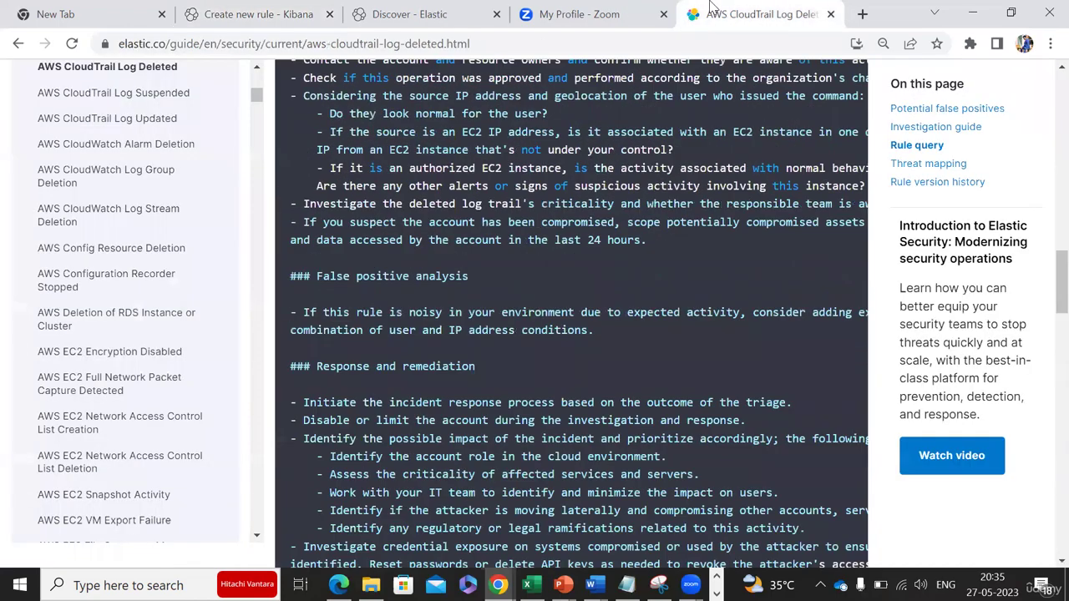
key("Home")
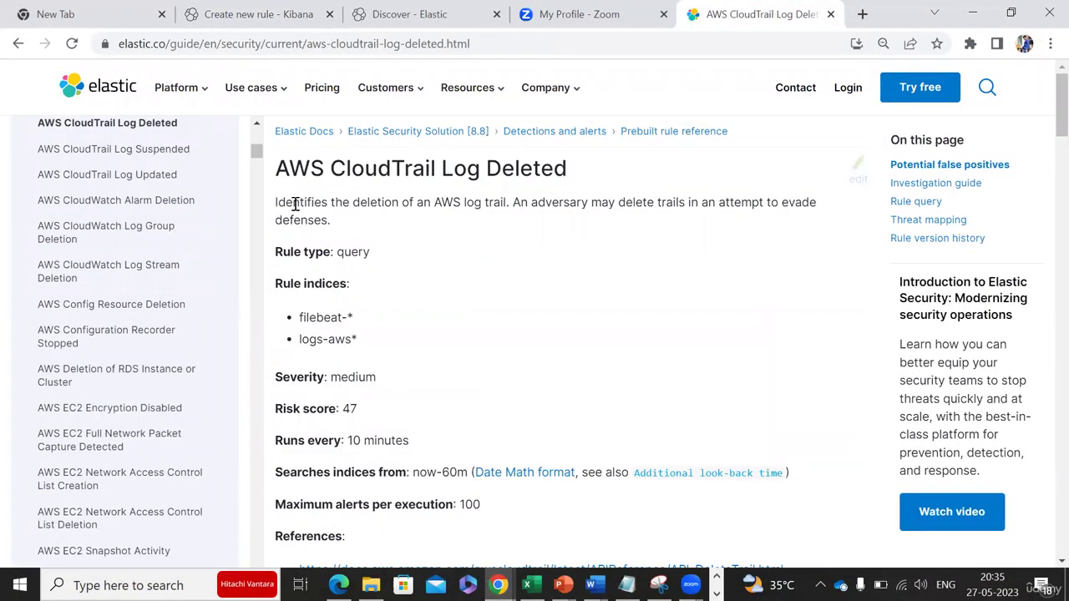
double_click(295, 204)
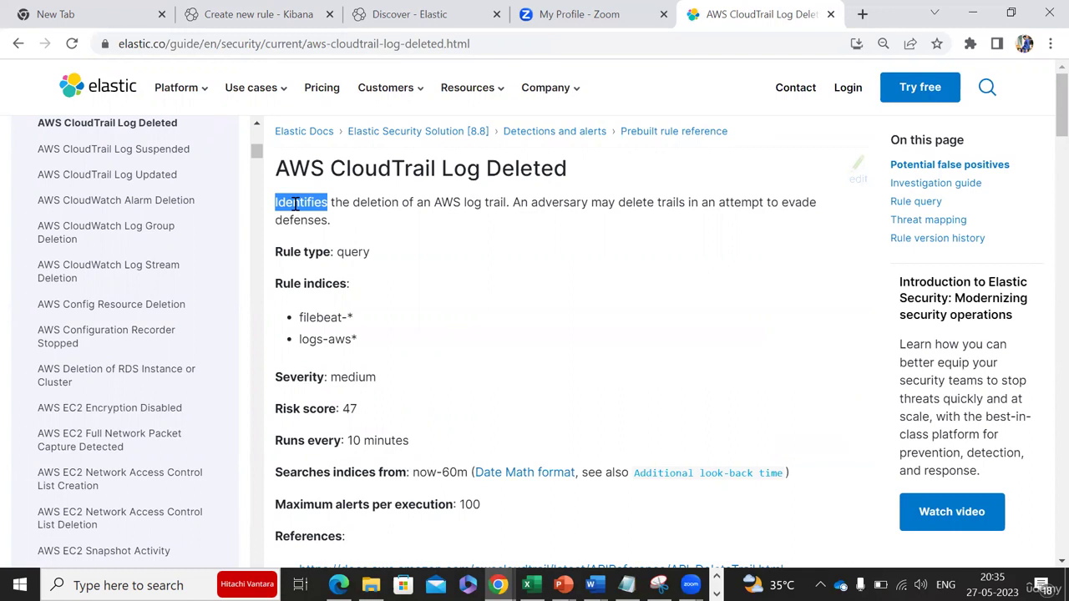
left_click(410, 215)
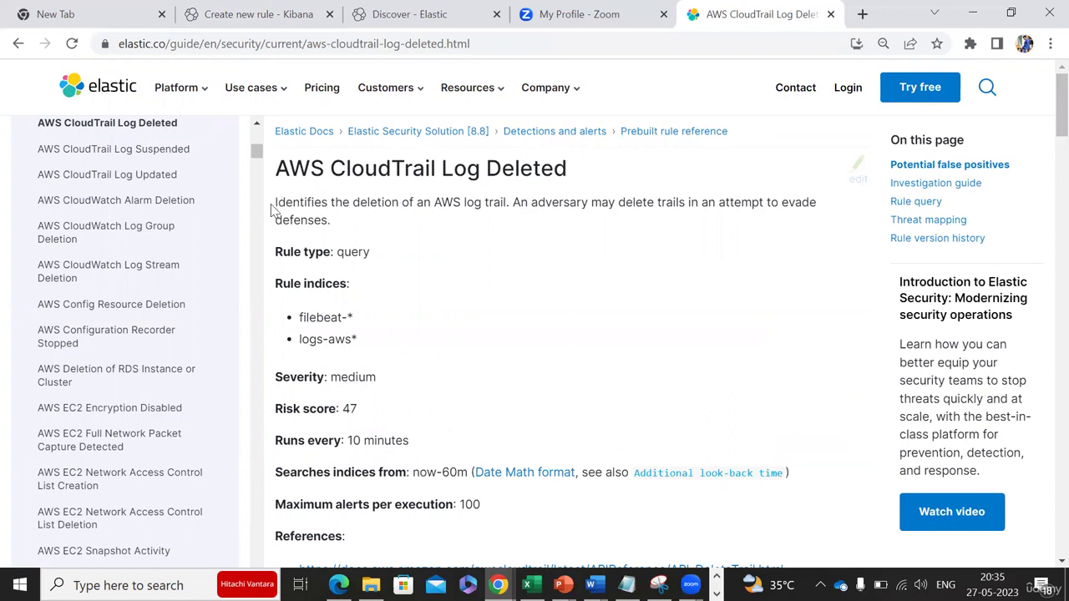
left_click_drag(277, 204, 341, 230)
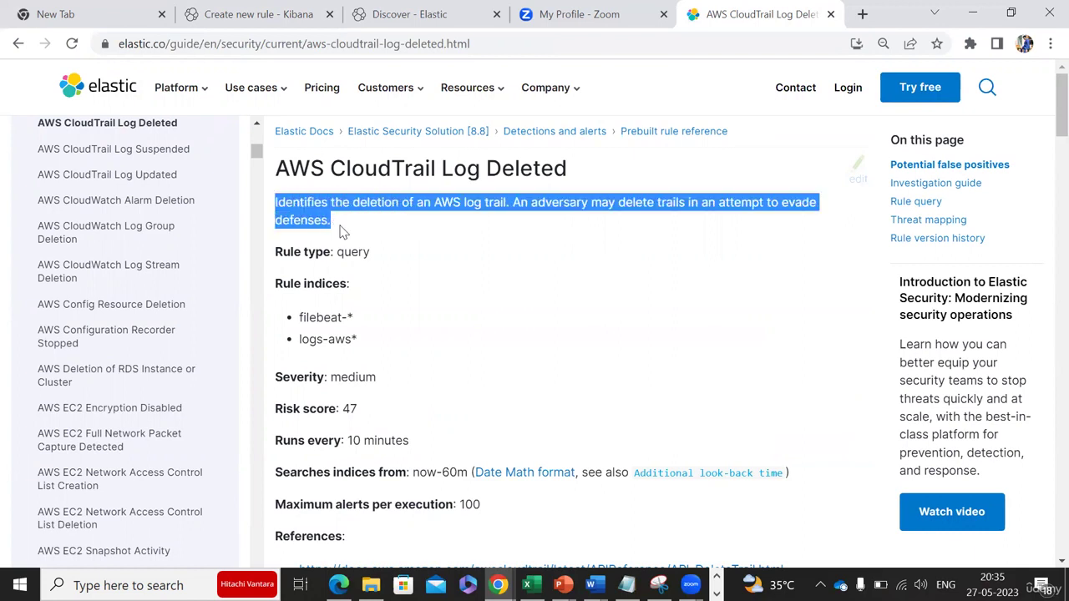
Return to the new rule form and set the description to "This rule triggers when there is Cloud trail log deletion".
left_click(262, 10)
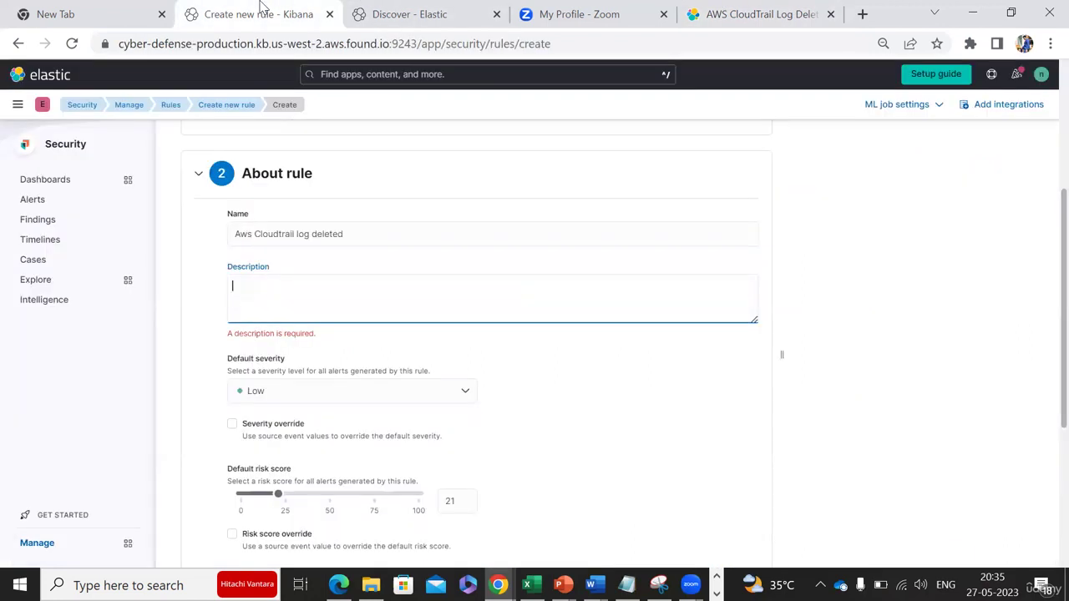
type("This rile")
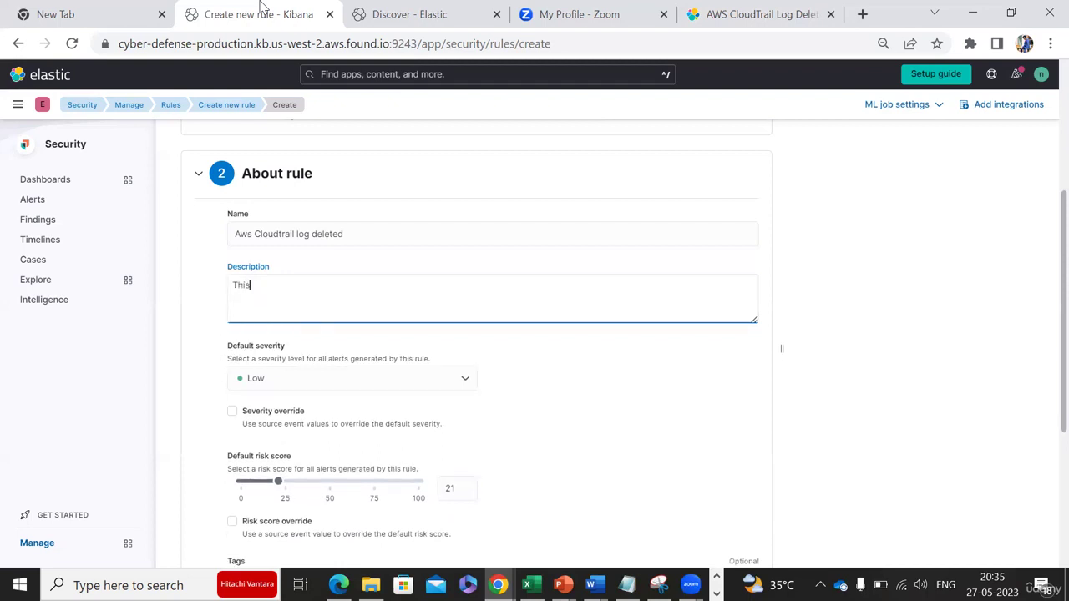
key("BackSpace")
type("ule triggers where")
key("BackSpace")
key("BackSpace")
type("n there is C")
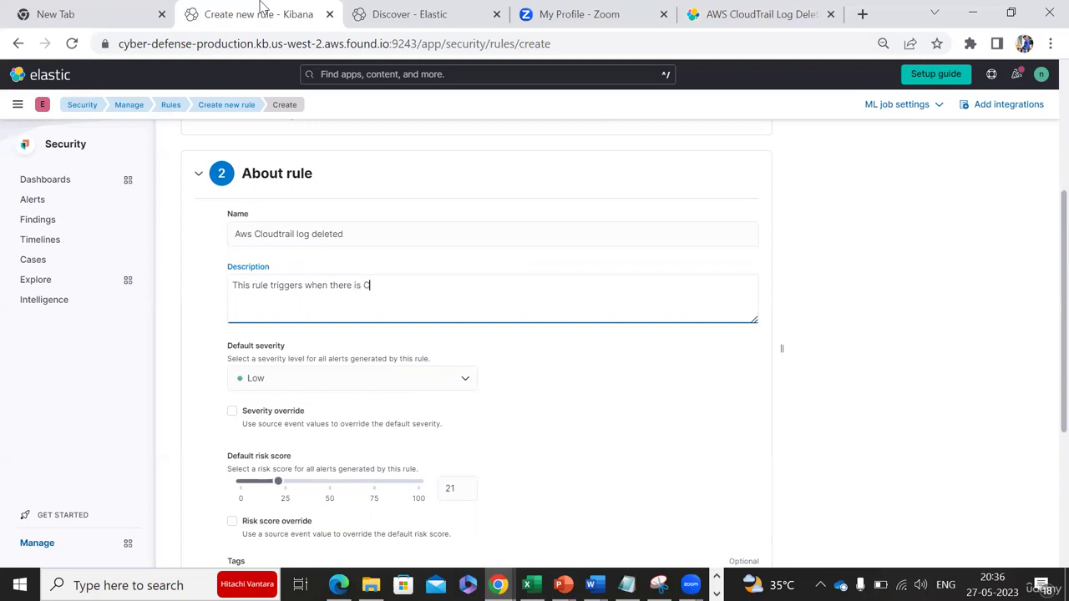
type("loud trail lofg deletion")
left_click(609, 399)
Review the available default severity levels for the rule without changing the selection.
scroll(610, 398, "down", 3)
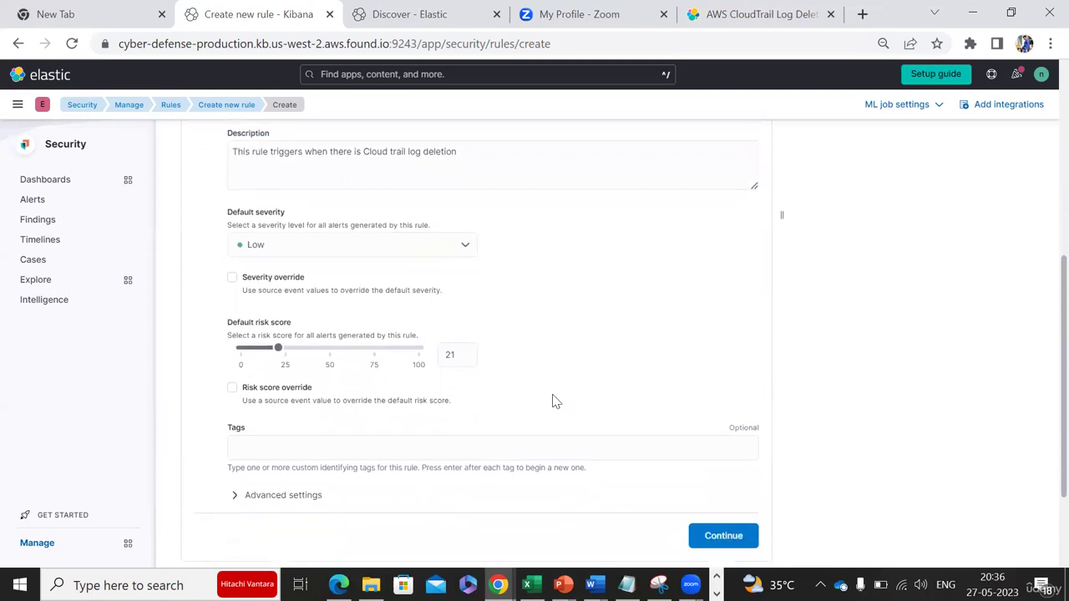
left_click(406, 256)
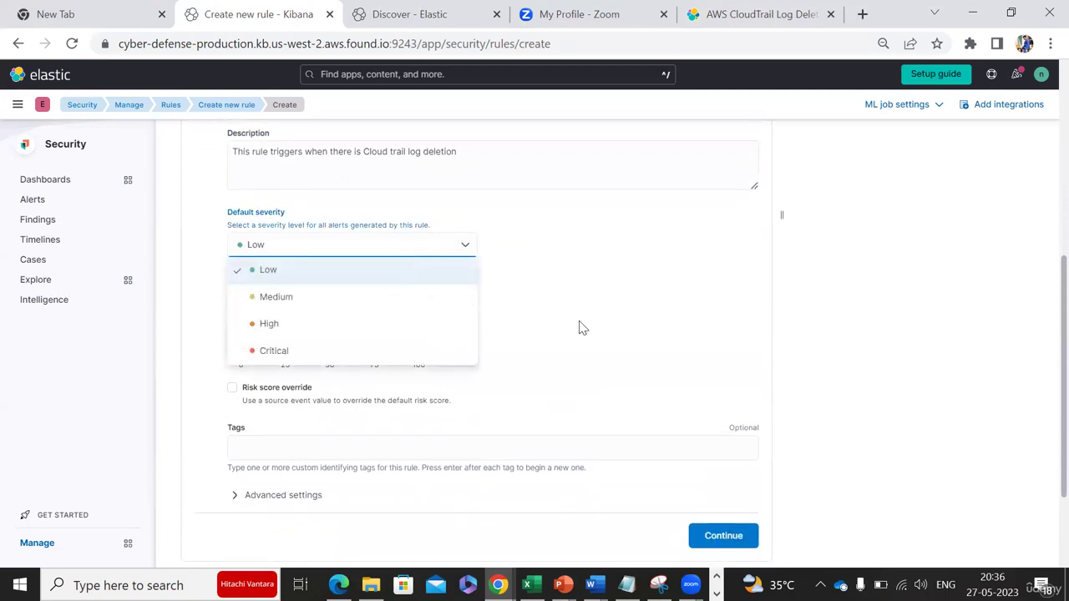
left_click(533, 314)
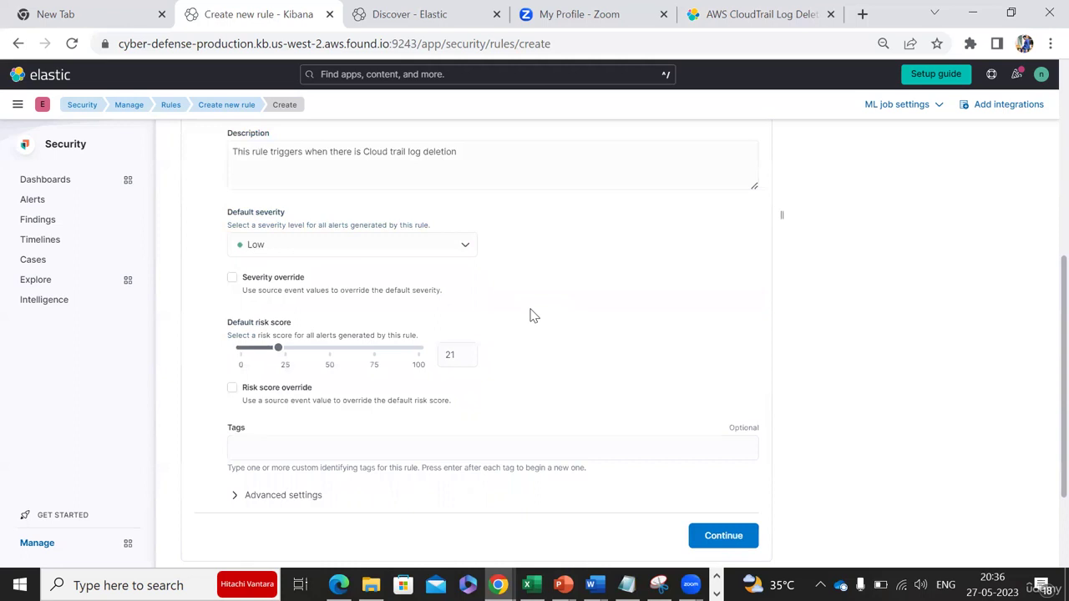
Expand the rule's advanced settings and copy both AWS reference links from the documentation into the first Reference URLs entry.
scroll(533, 314, "down", 2)
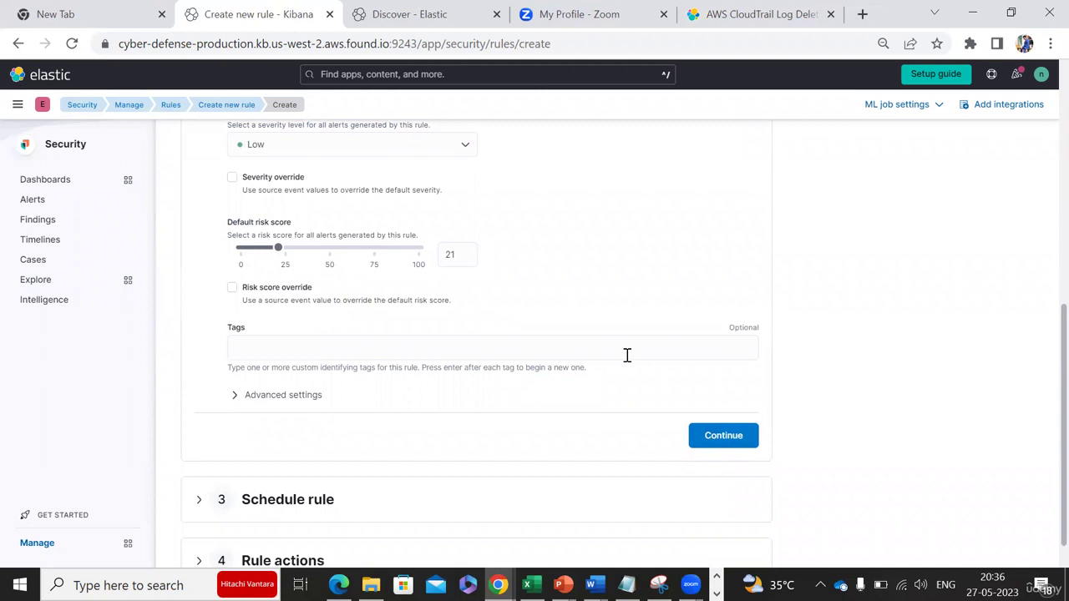
scroll(627, 356, "down", 1)
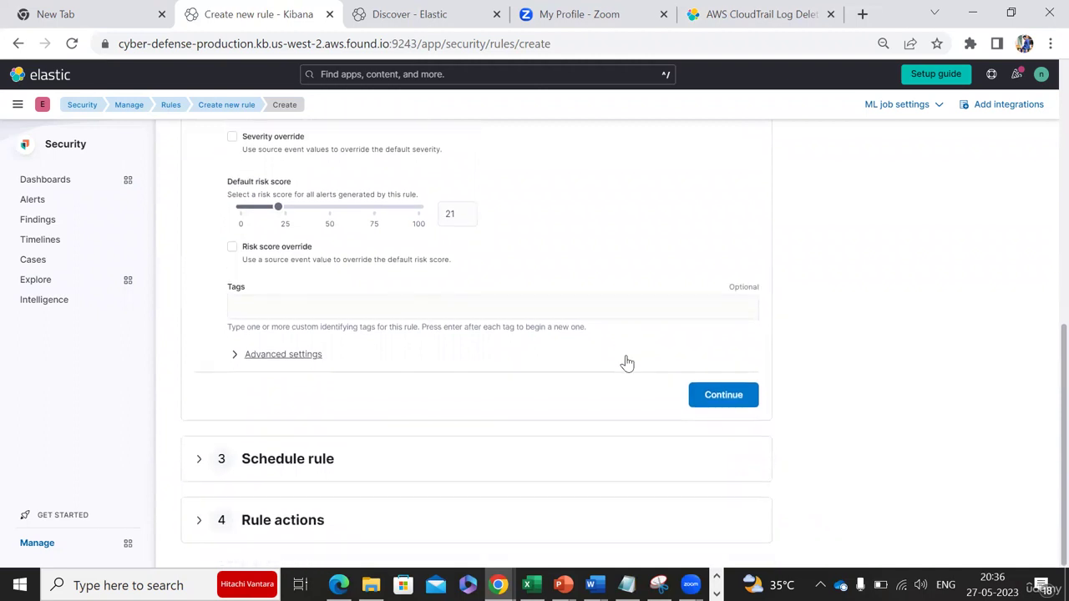
left_click(236, 355)
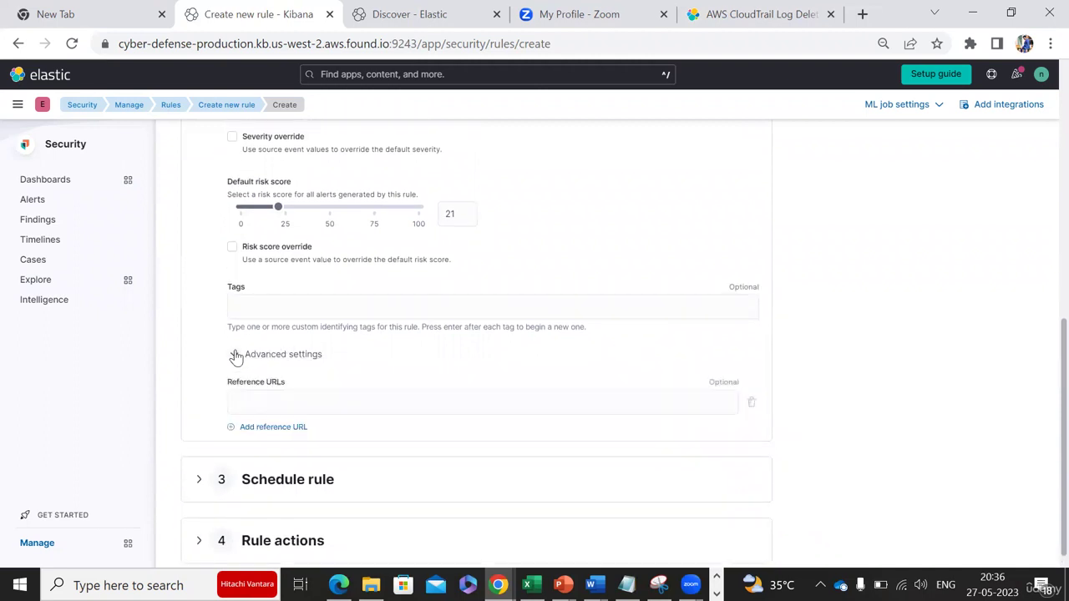
left_click(268, 403)
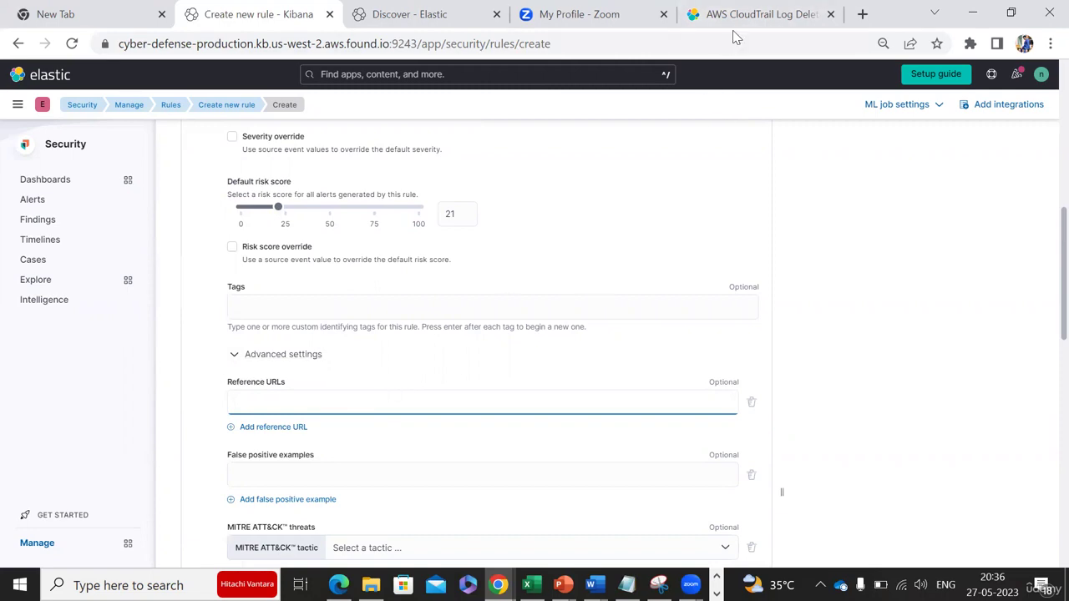
left_click(740, 10)
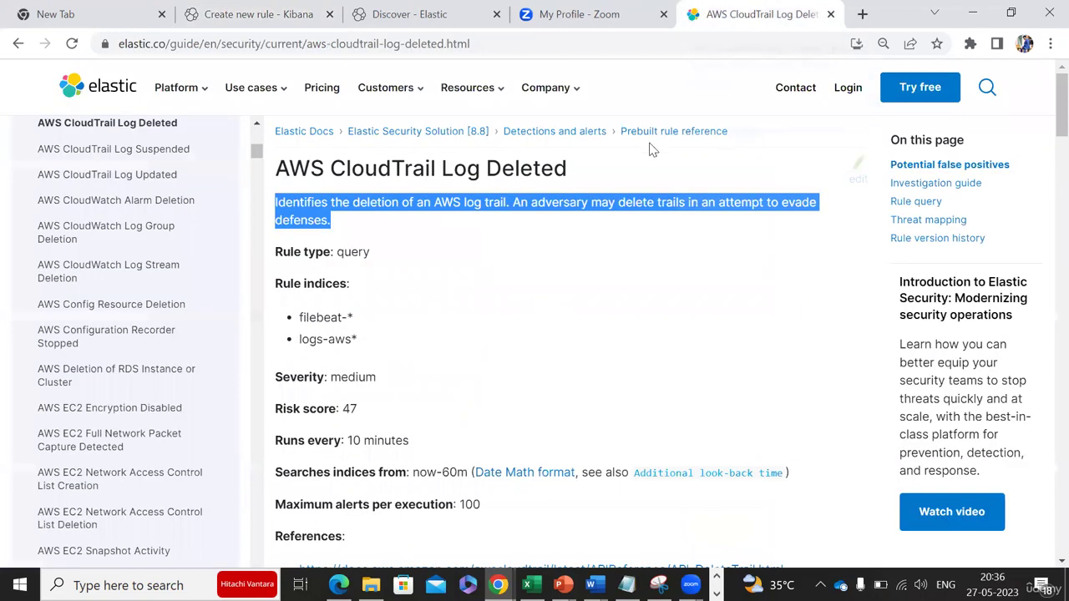
left_click(606, 336)
scroll(608, 336, "down", 1)
scroll(608, 336, "down", 4)
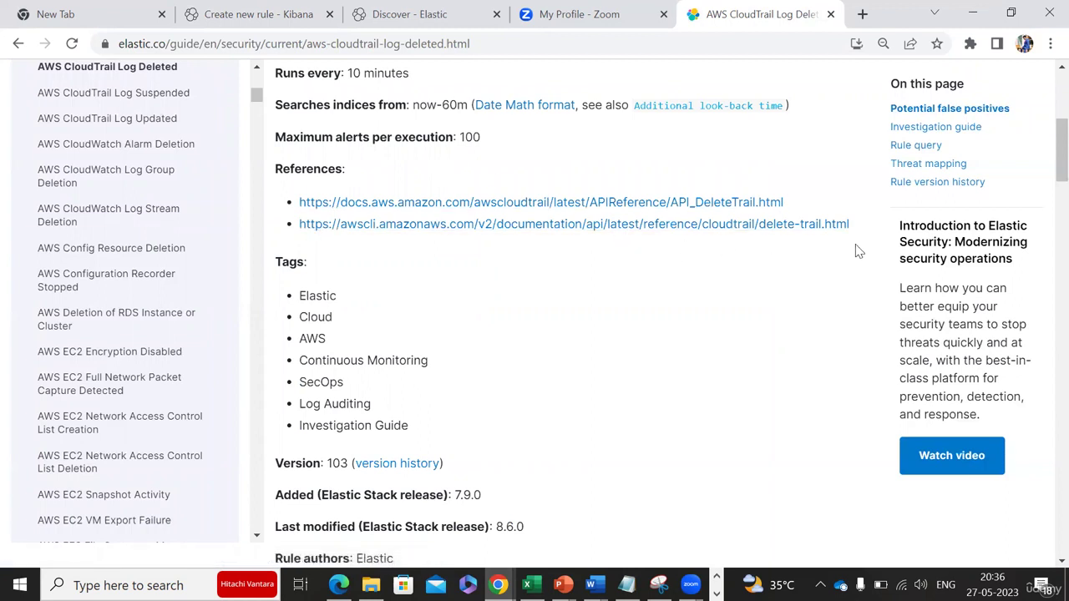
left_click_drag(863, 242, 291, 198)
key("ctrl+c")
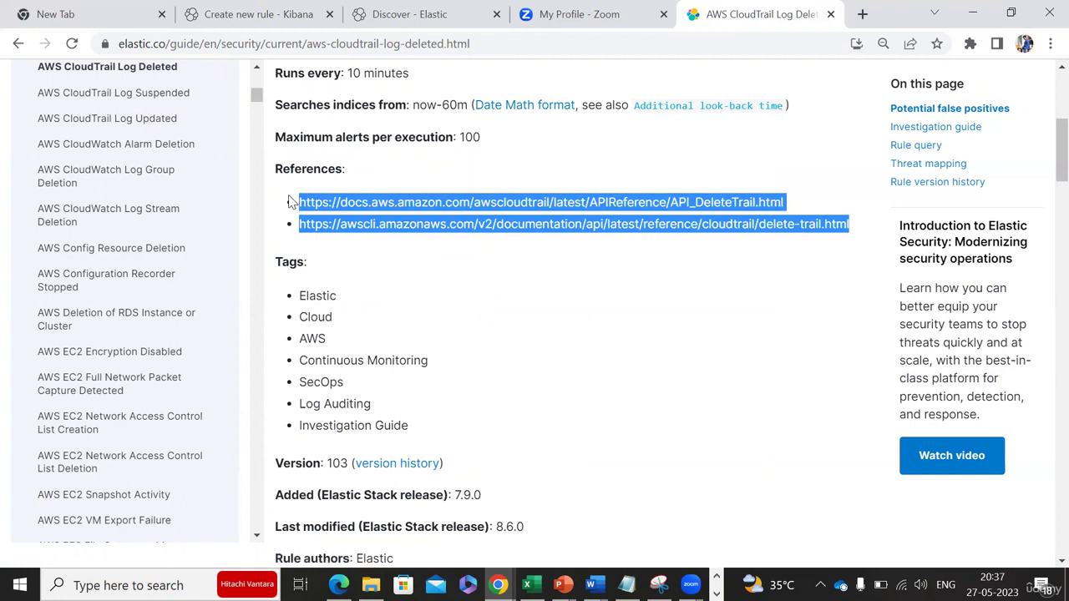
left_click(296, 6)
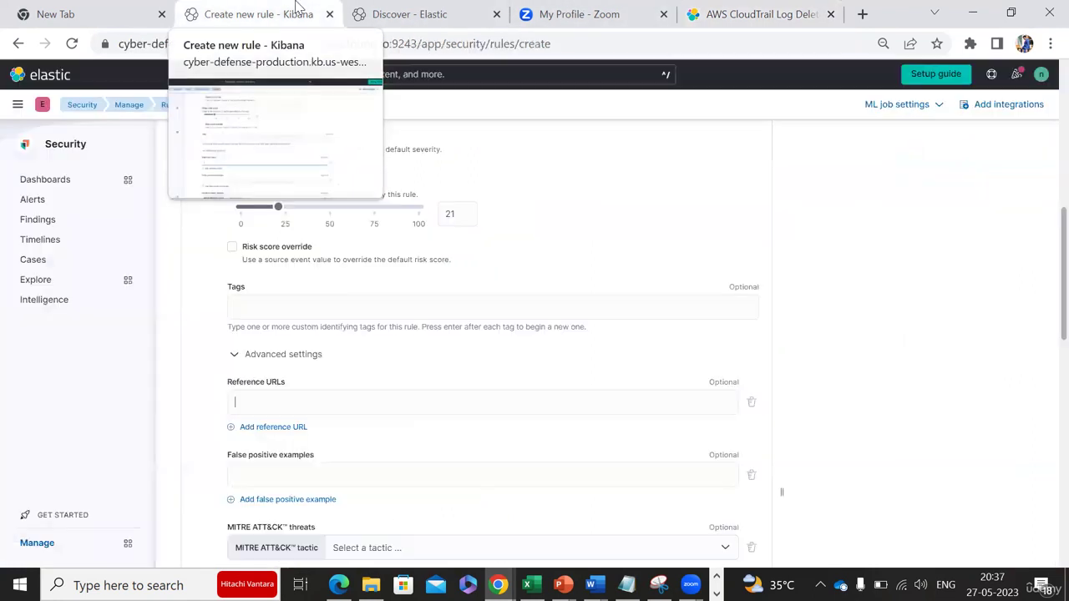
key("ctrl+v")
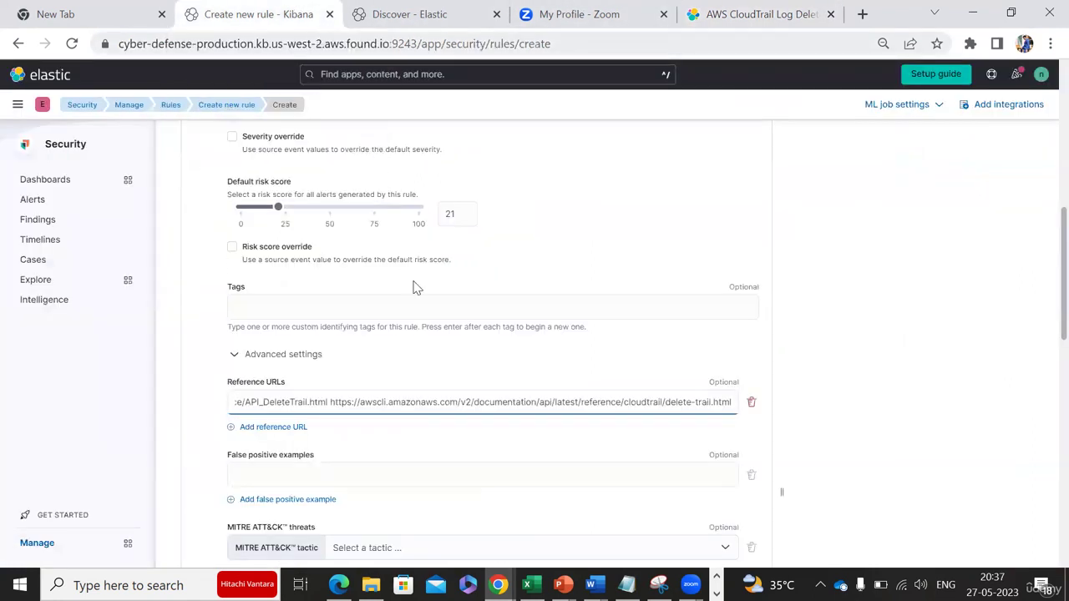
Copy the whole Potential false positives paragraph from the documentation into the rule's False positive examples.
left_click(381, 474)
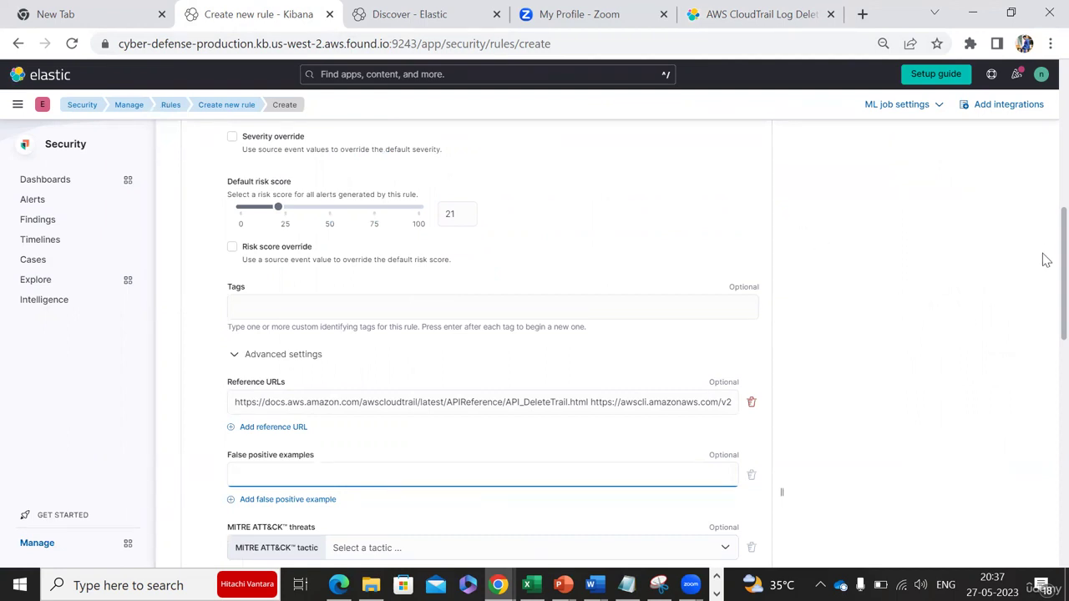
scroll(1045, 284, "down", 2)
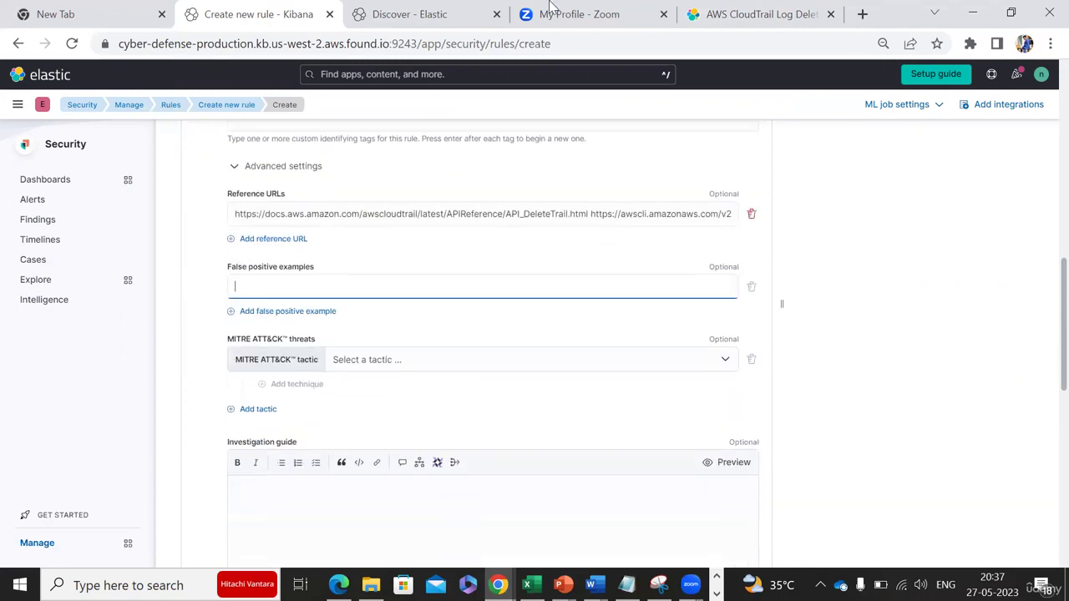
left_click(723, 10)
key("Down")
key("Down")
key("Down")
key("Down")
key("Down")
key("Down")
key("Down")
key("Down")
key("Down")
key("Down")
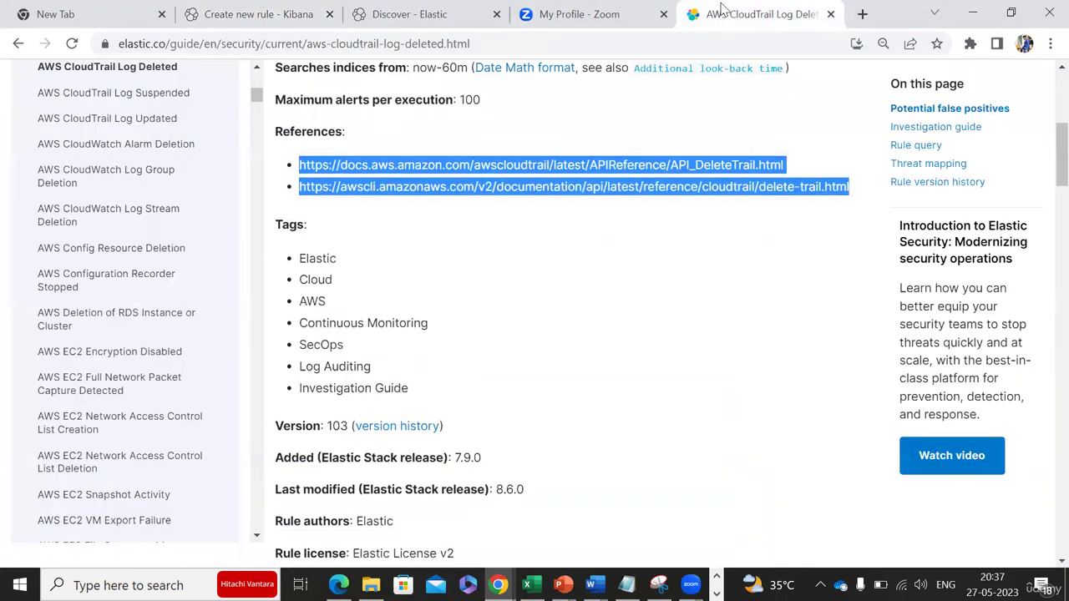
scroll(409, 176, "down", 1)
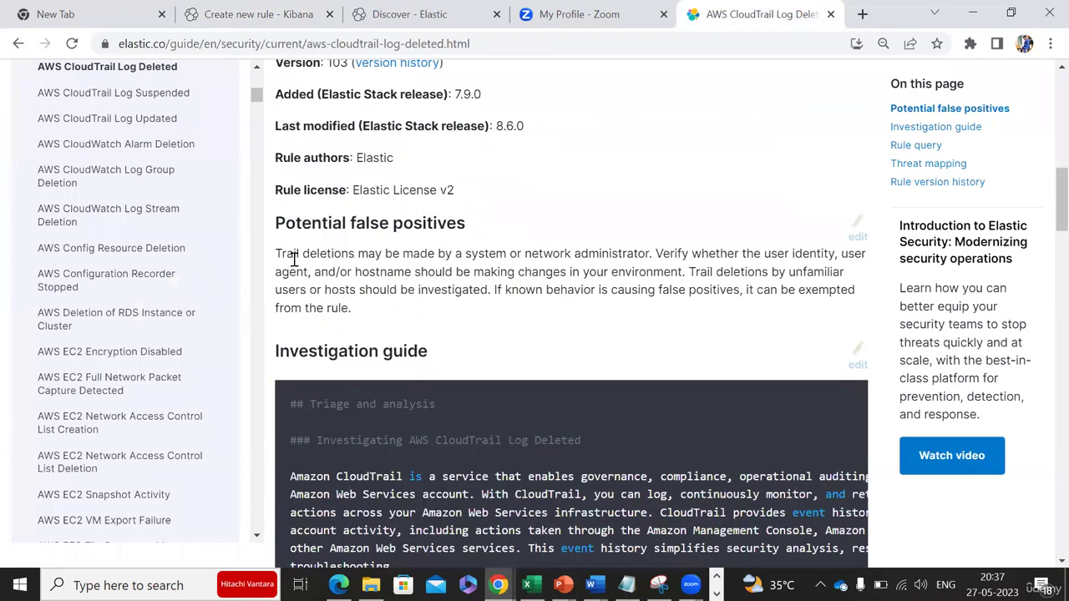
triple_click(334, 254)
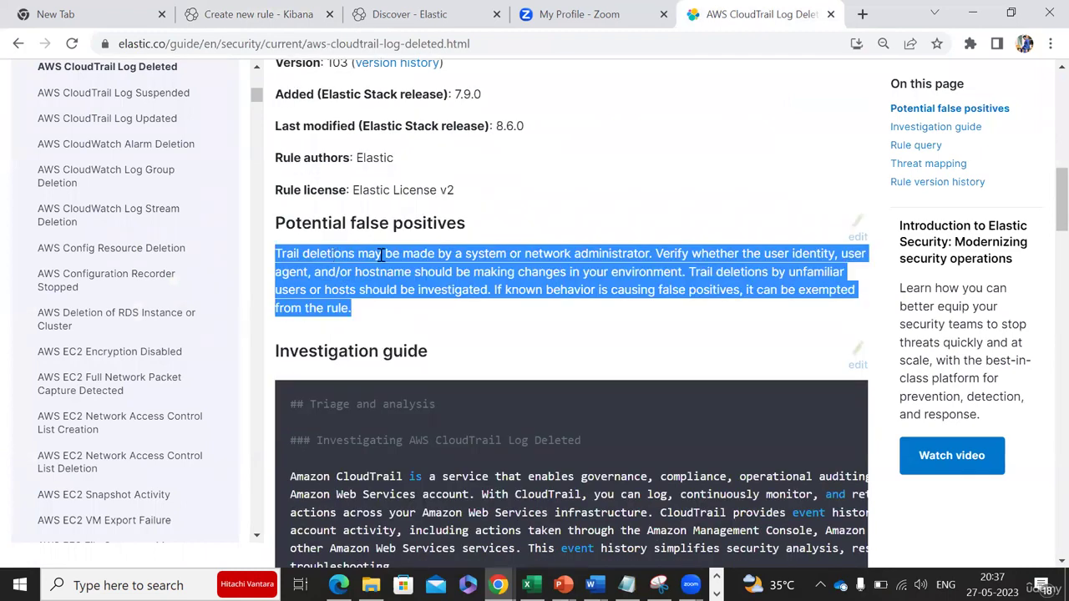
left_click(617, 278)
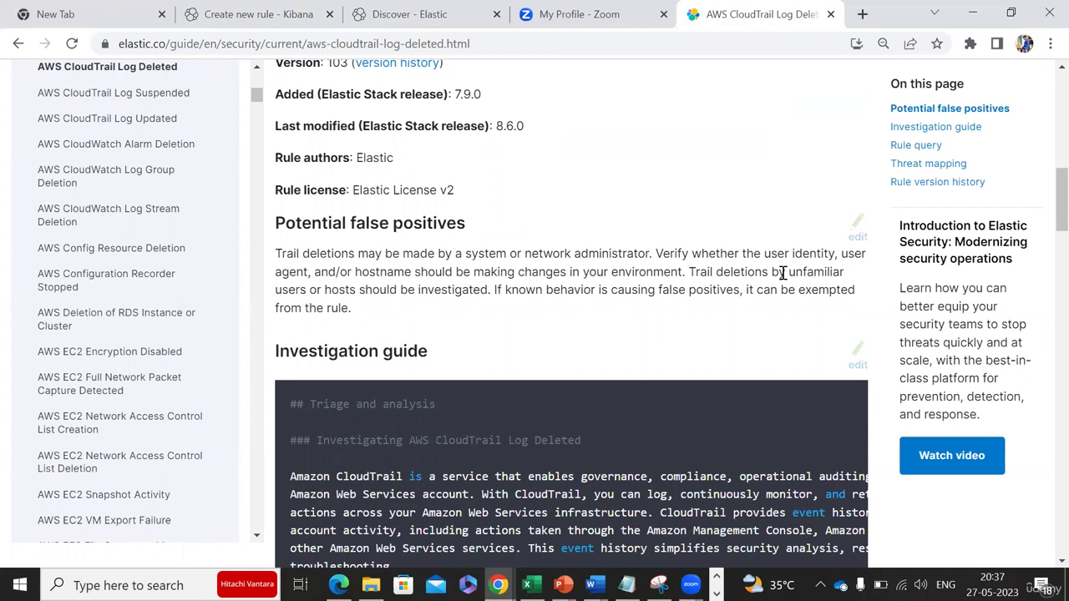
triple_click(571, 286)
key("ctrl+c")
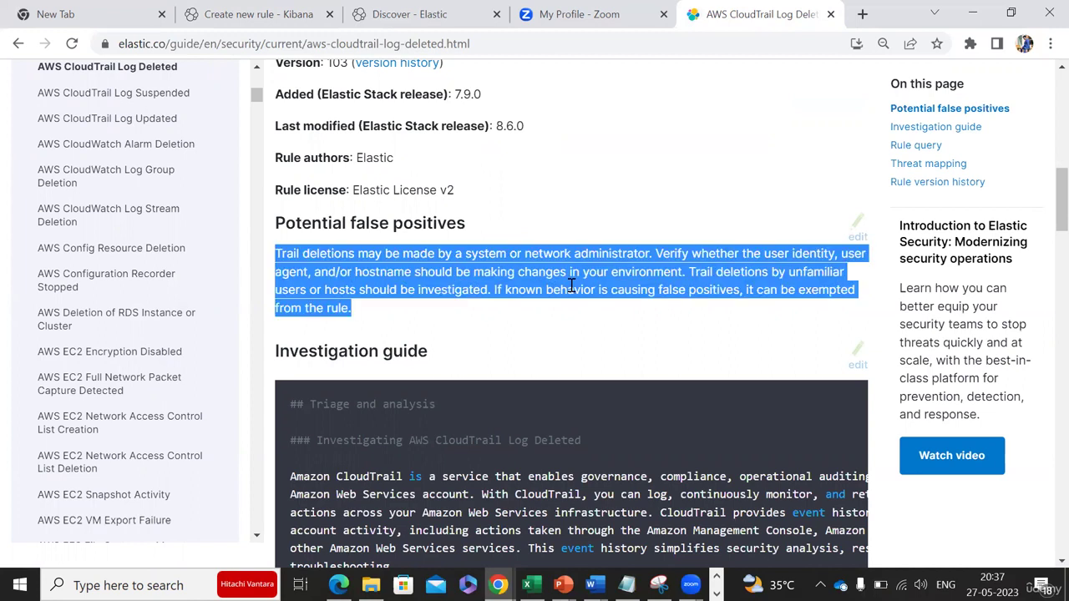
left_click(250, 14)
key("ctrl+v")
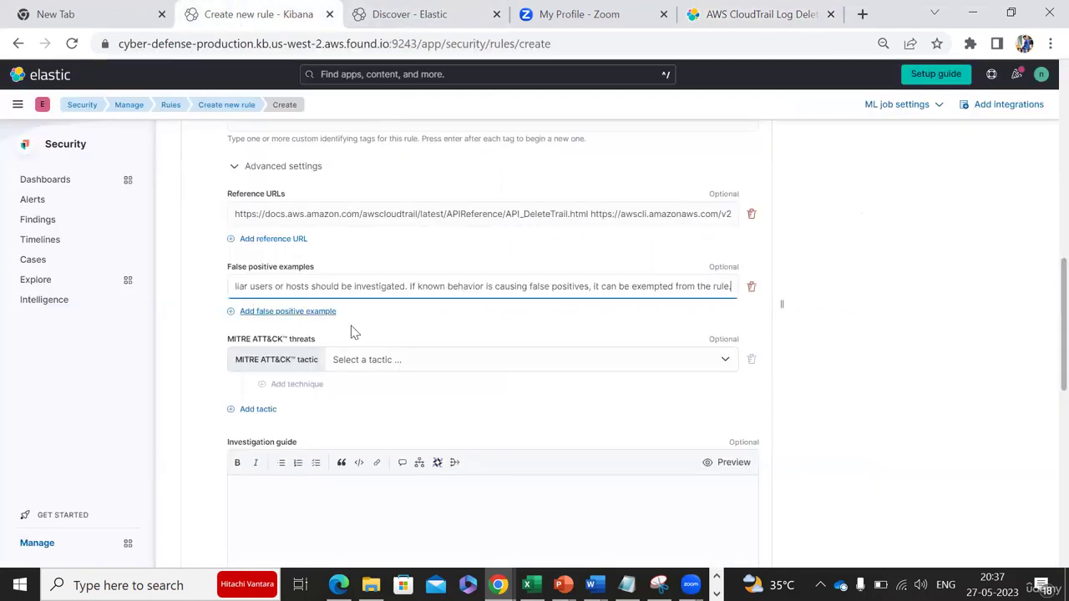
Set the rule's MITRE ATT&CK tactic to Defense Evasion (TA0005).
left_click(415, 359)
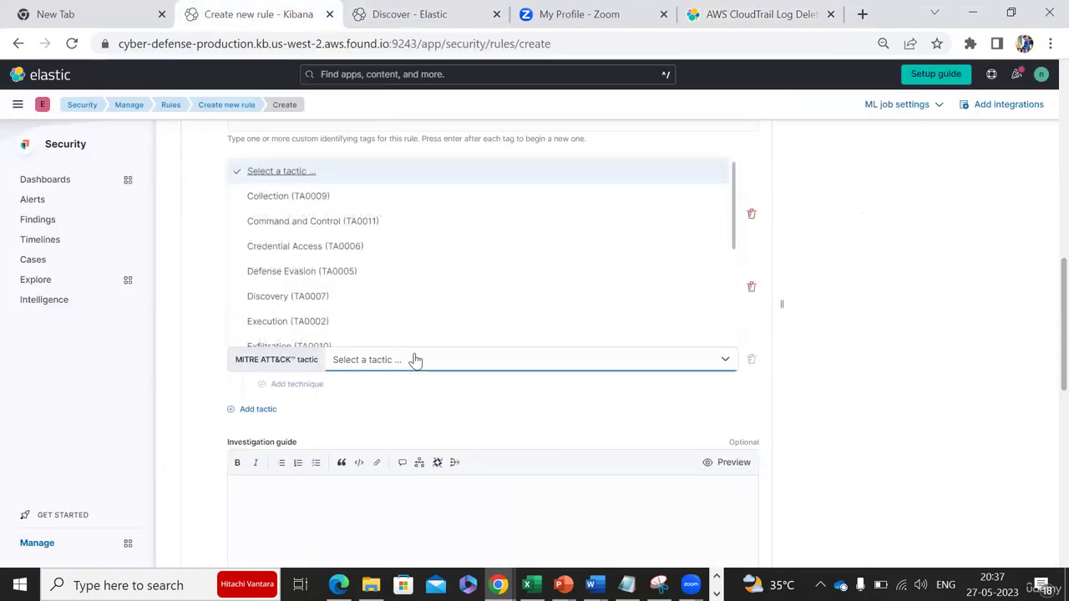
left_click(304, 274)
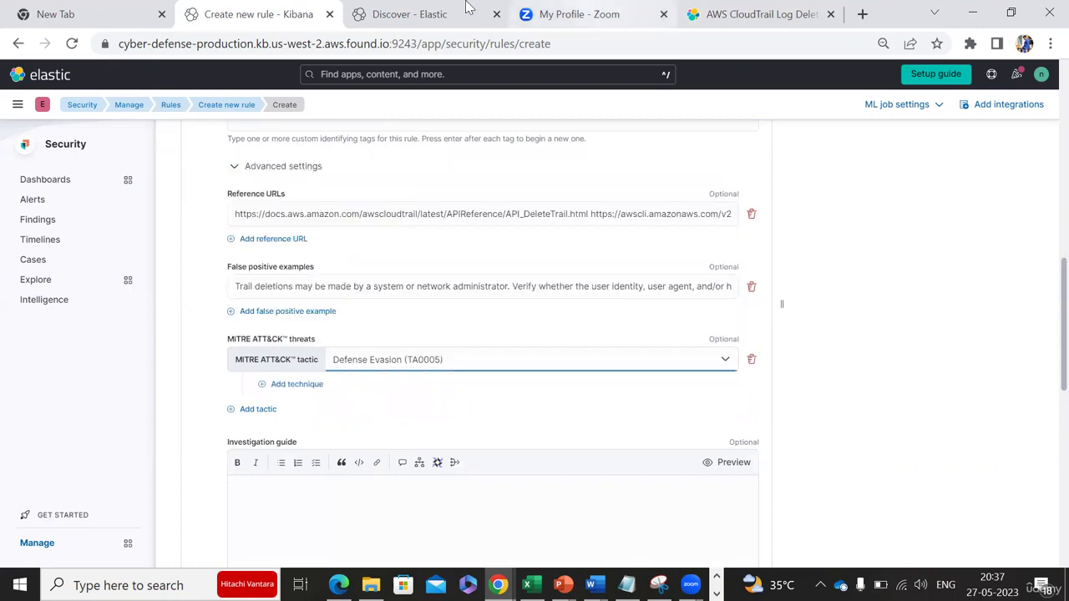
Examine the AWS CloudTrail Log Deleted documentation down to its threat mapping, covering the MITRE ATT&CK tactic and technique.
left_click(718, 12)
key("Page_Down")
key("Page_Down")
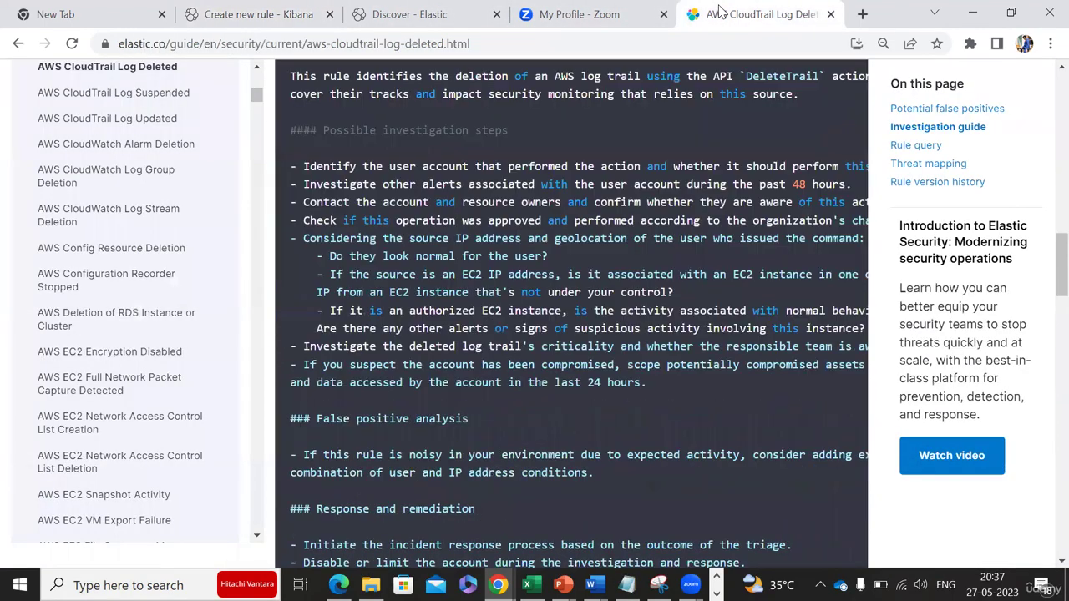
scroll(722, 11, "up", 9)
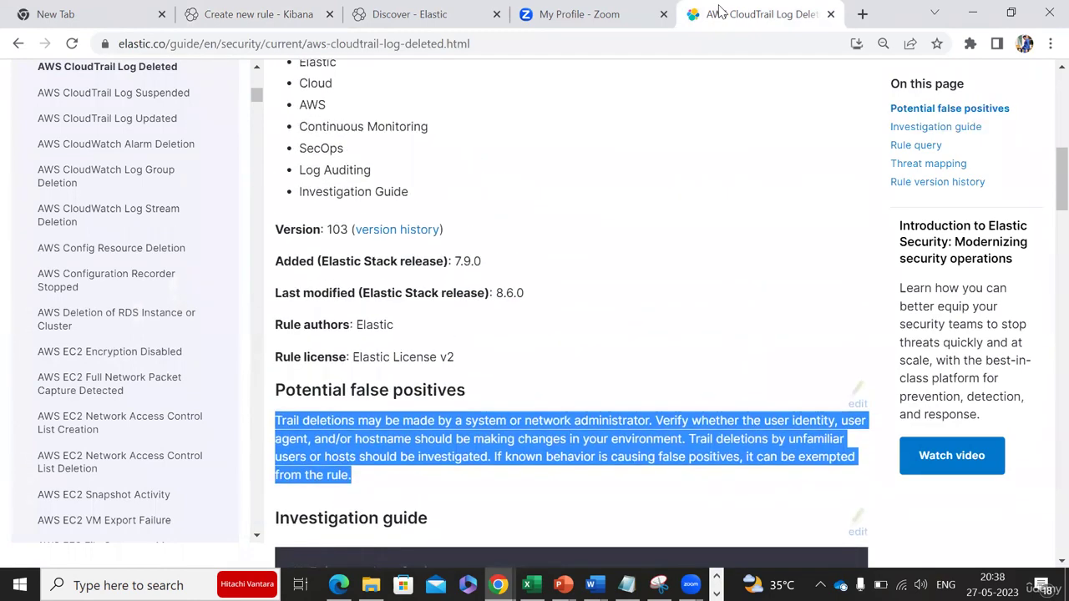
scroll(722, 11, "up", 6)
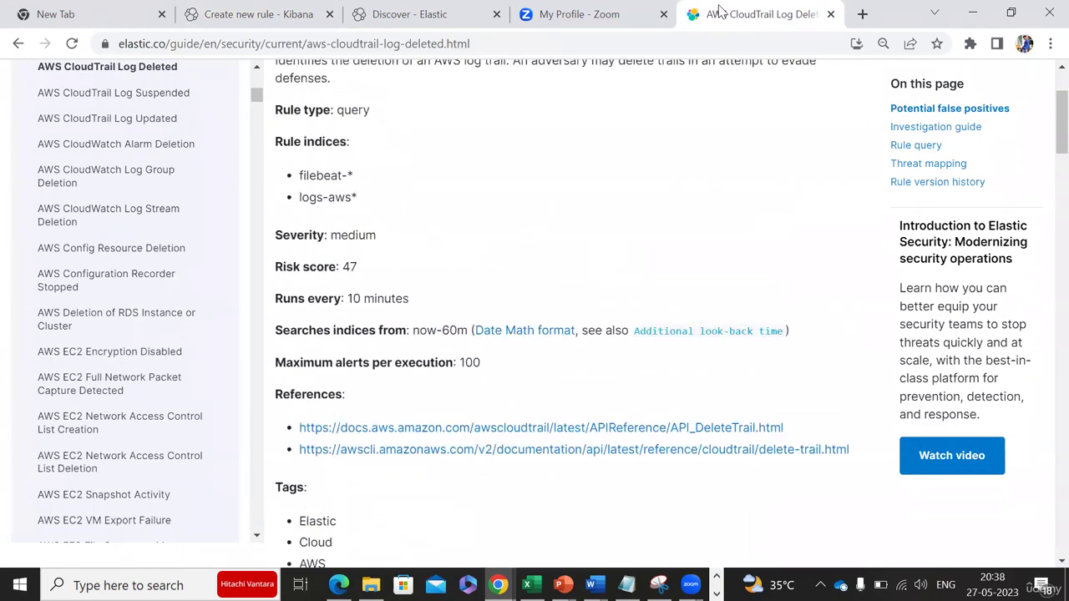
scroll(720, 10, "down", 11)
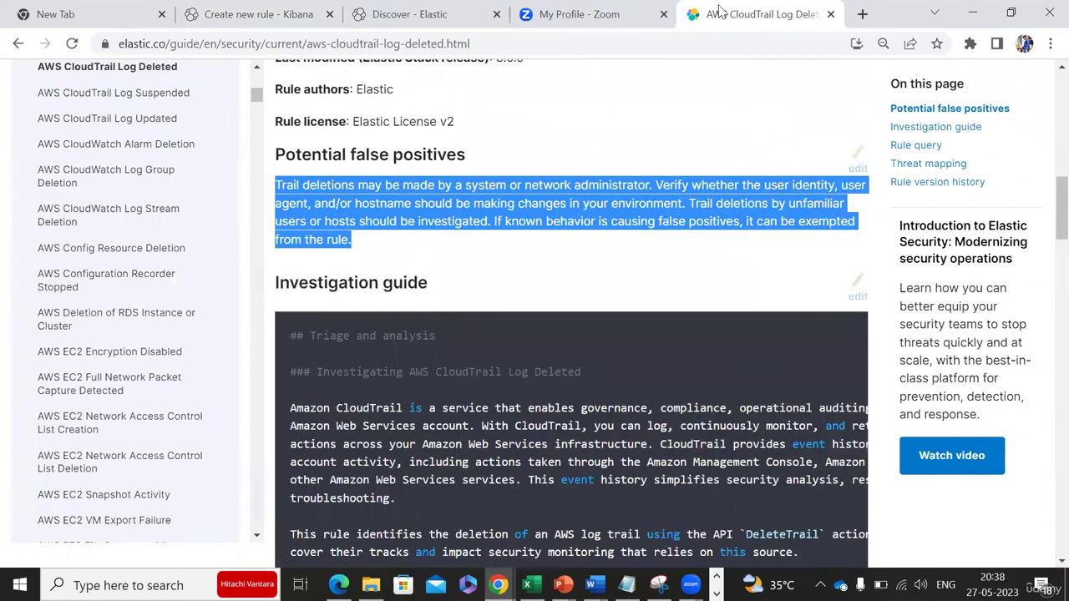
scroll(721, 10, "down", 5)
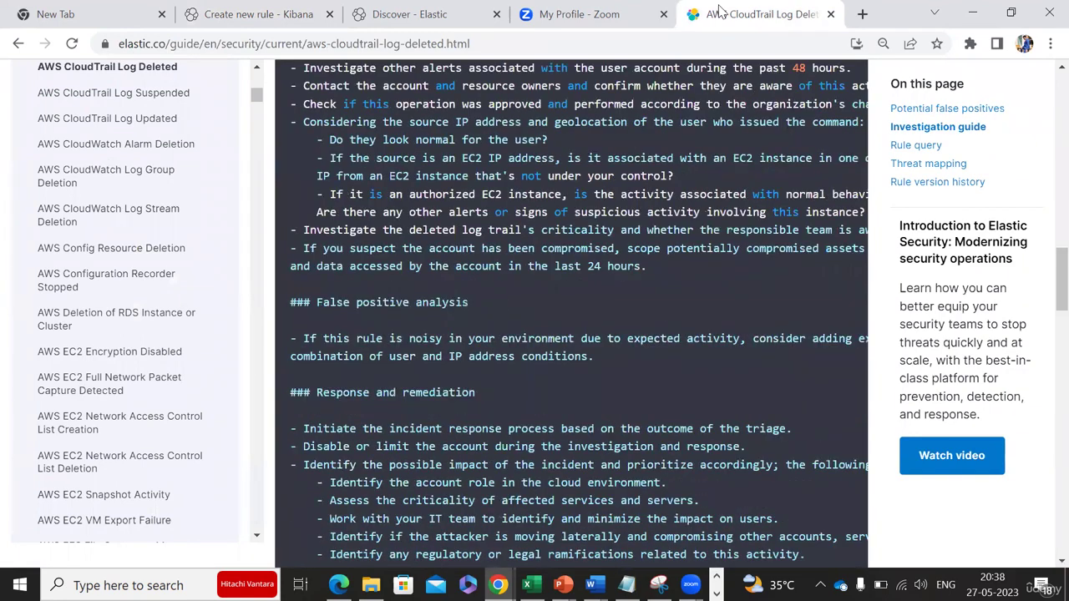
scroll(720, 11, "down", 7)
scroll(720, 10, "down", 3)
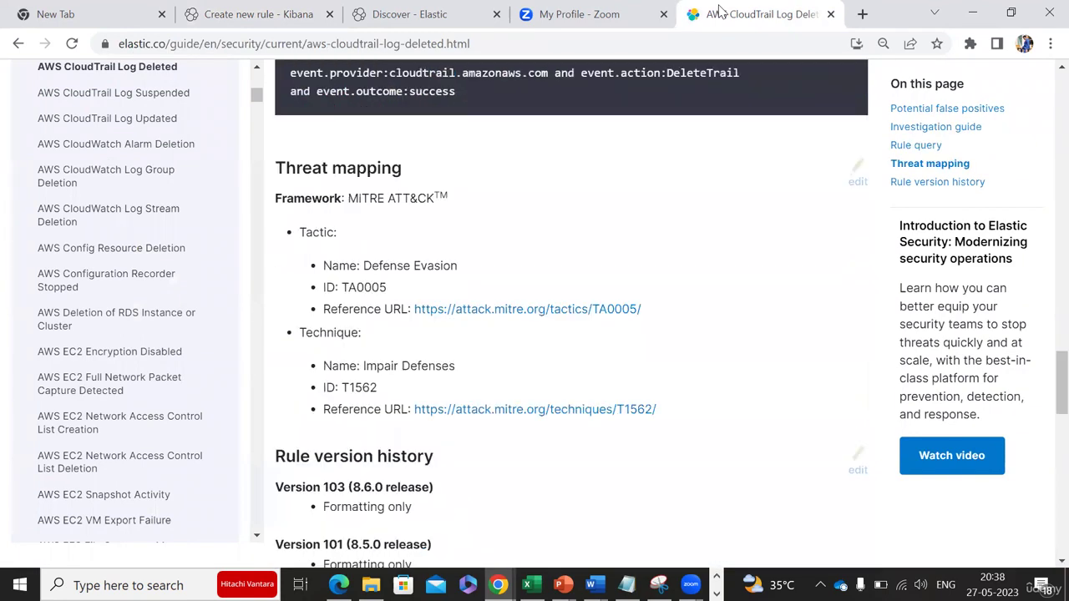
scroll(721, 10, "down", 1)
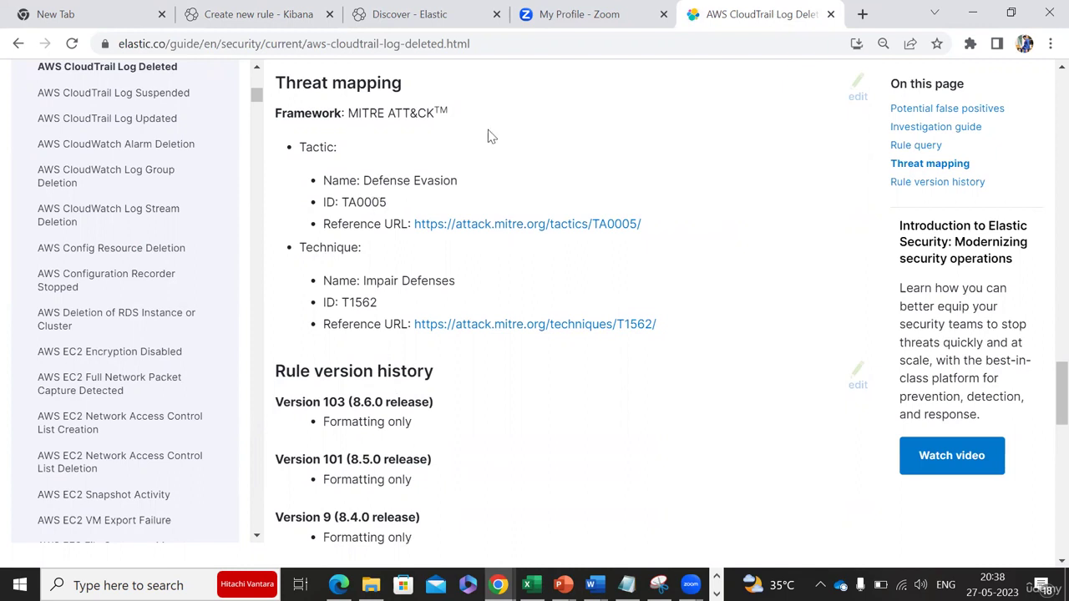
Copy the documentation's investigation guide, from the first possible investigation step through Response and remediation, into the rule's Investigation guide.
left_click(243, 10)
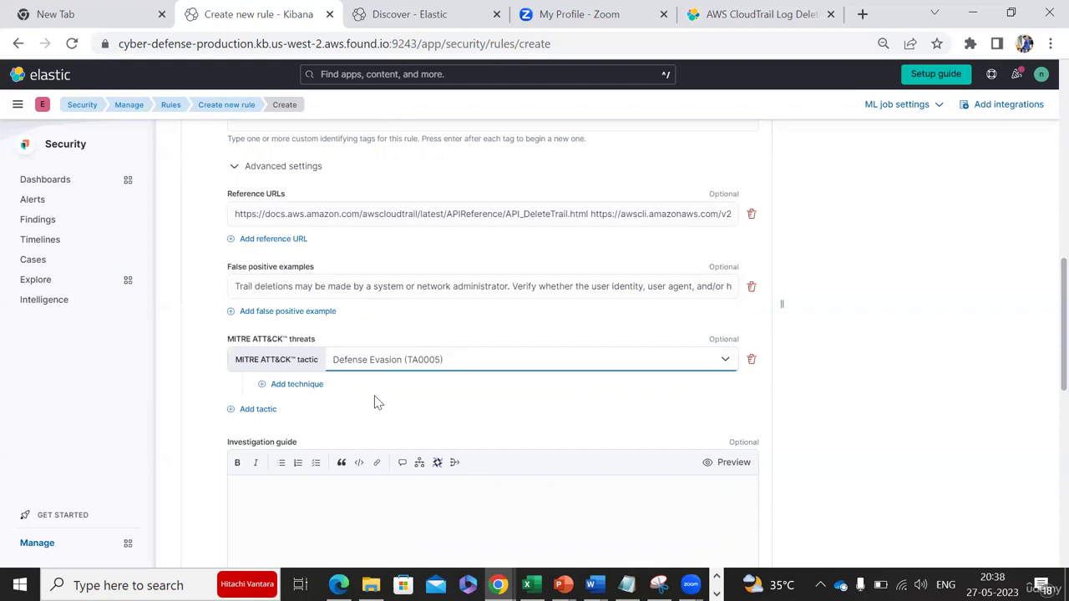
left_click(293, 484)
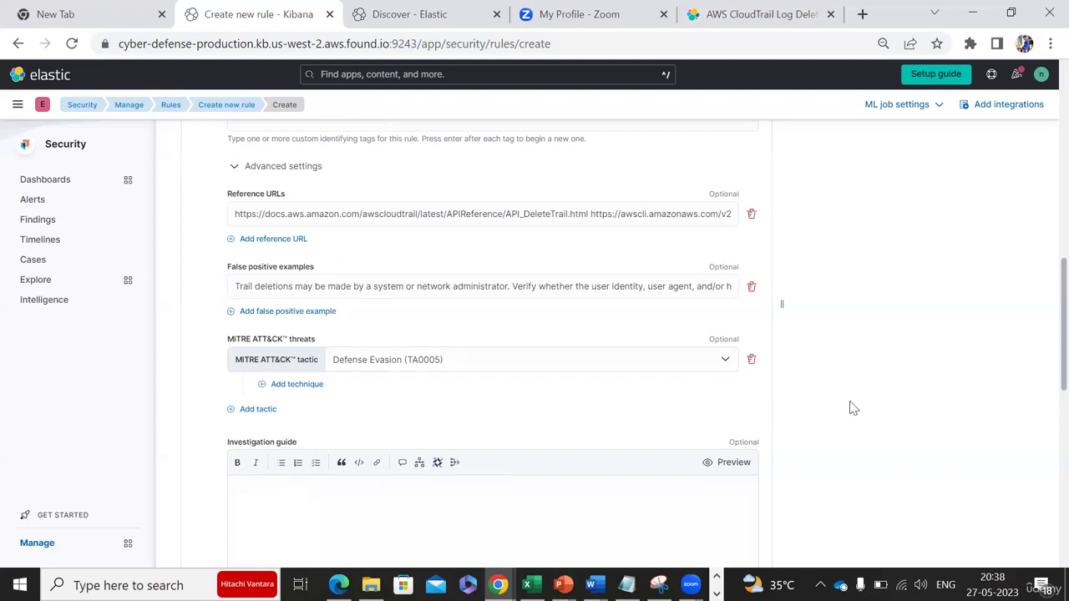
left_click(775, 8)
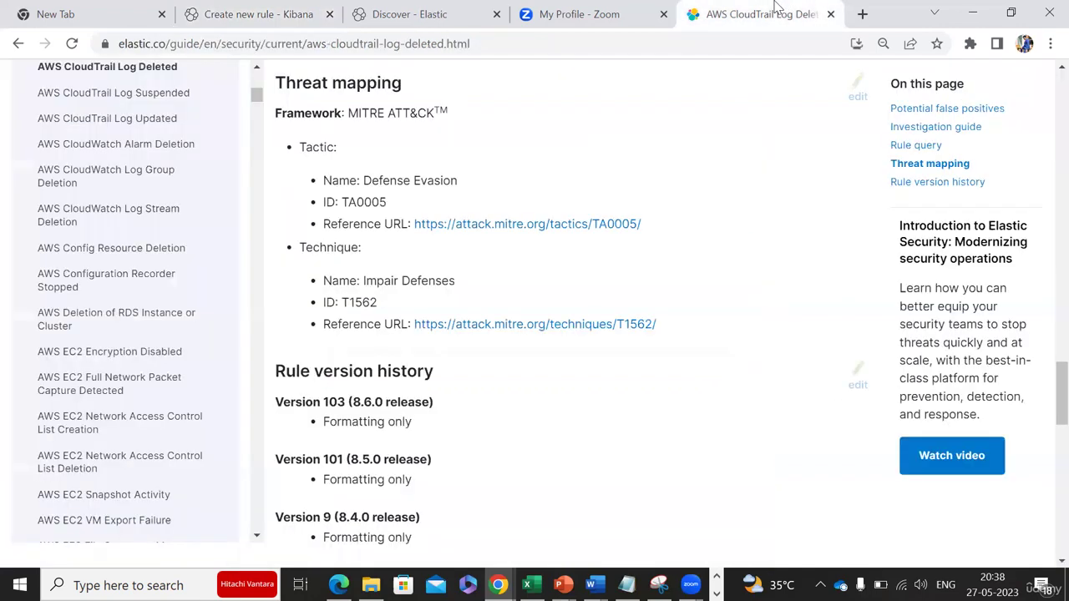
left_click(782, 376)
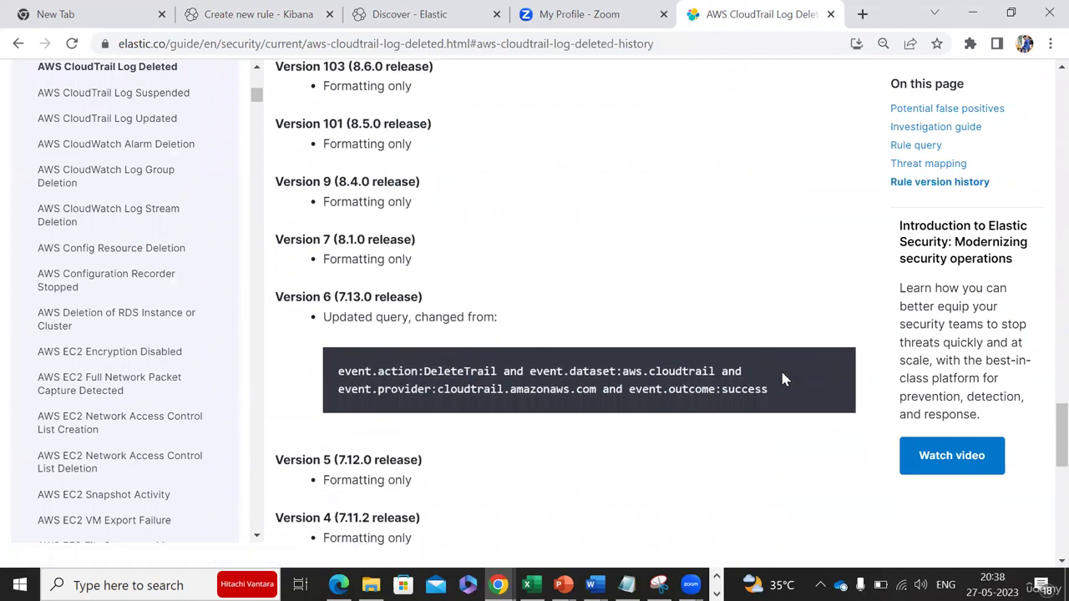
scroll(782, 377, "down", 1)
scroll(782, 377, "up", 7)
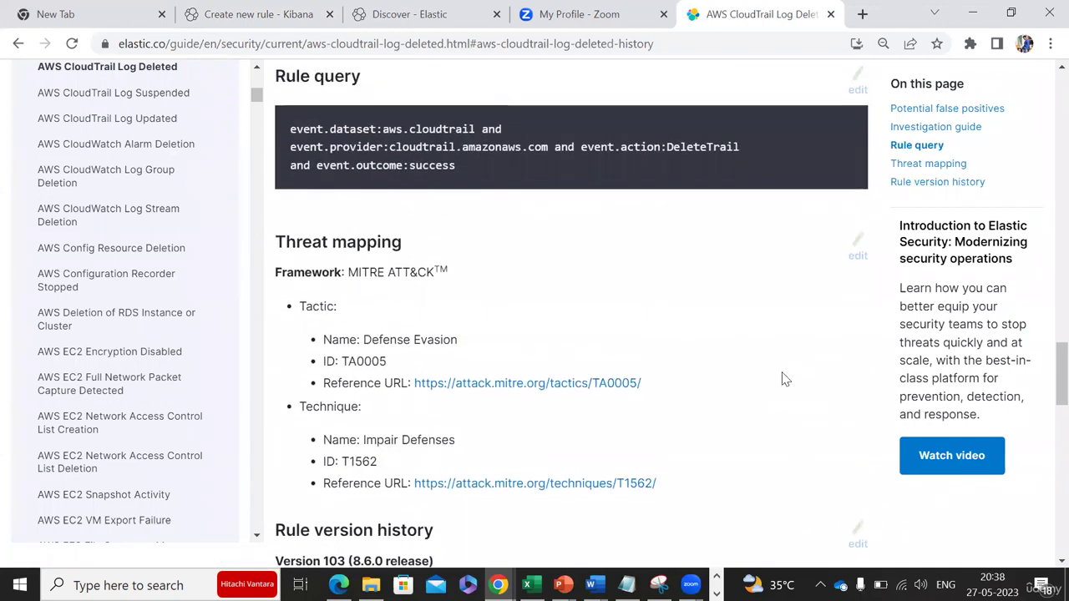
scroll(783, 377, "up", 6)
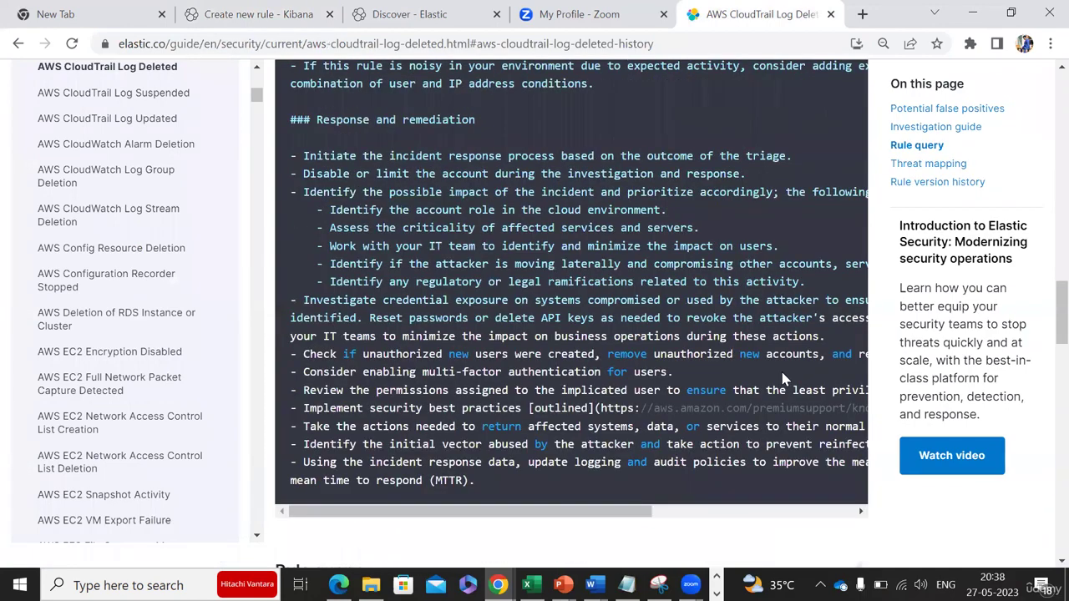
scroll(782, 378, "up", 8)
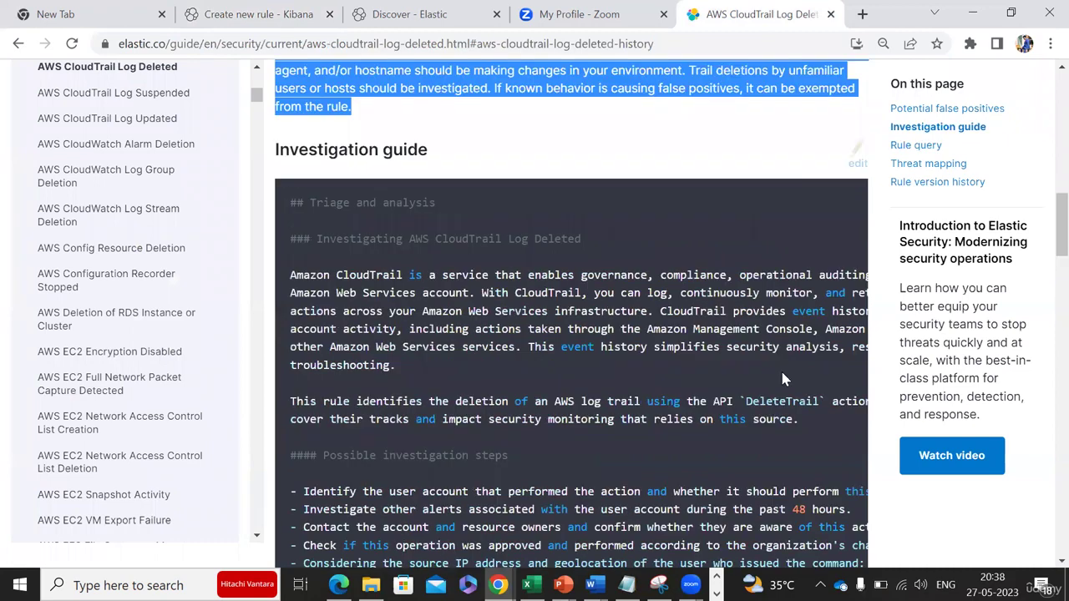
scroll(783, 372, "up", 3)
scroll(783, 378, "up", 1)
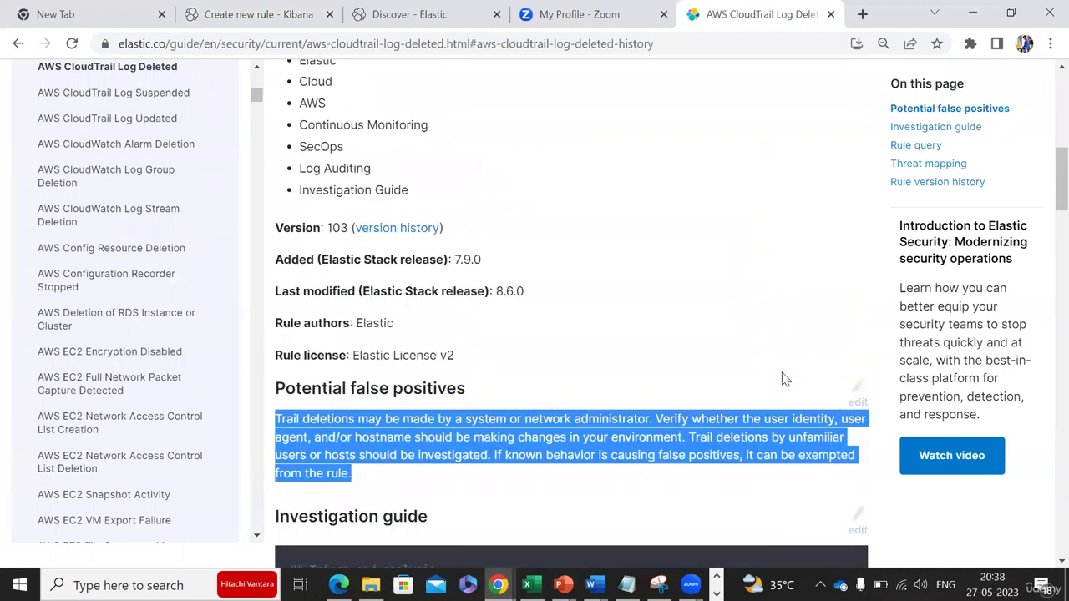
scroll(782, 377, "up", 1)
scroll(783, 378, "down", 5)
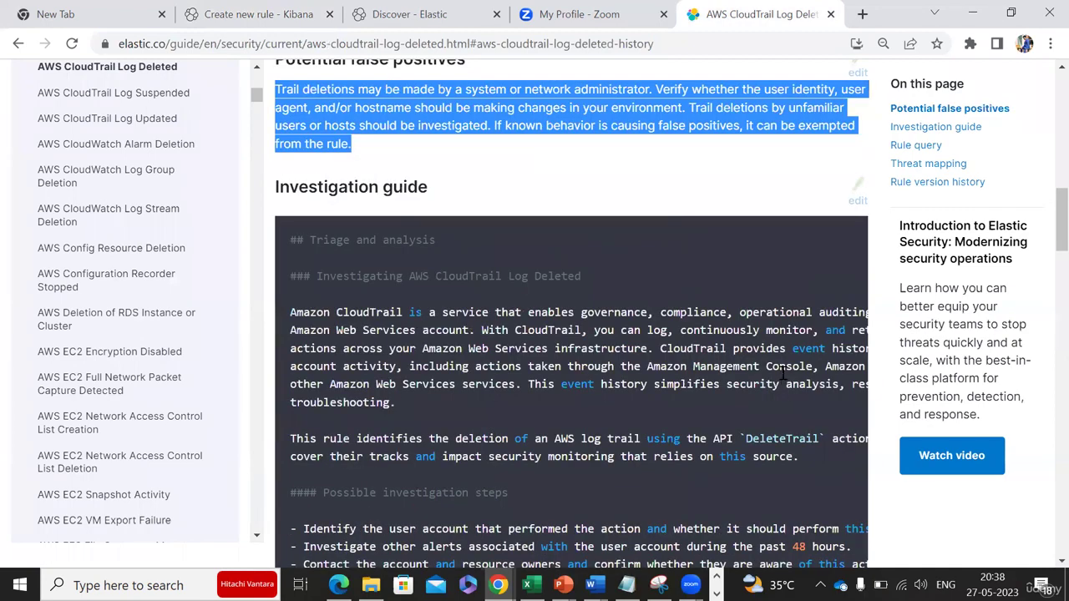
scroll(753, 376, "down", 1)
double_click(370, 209)
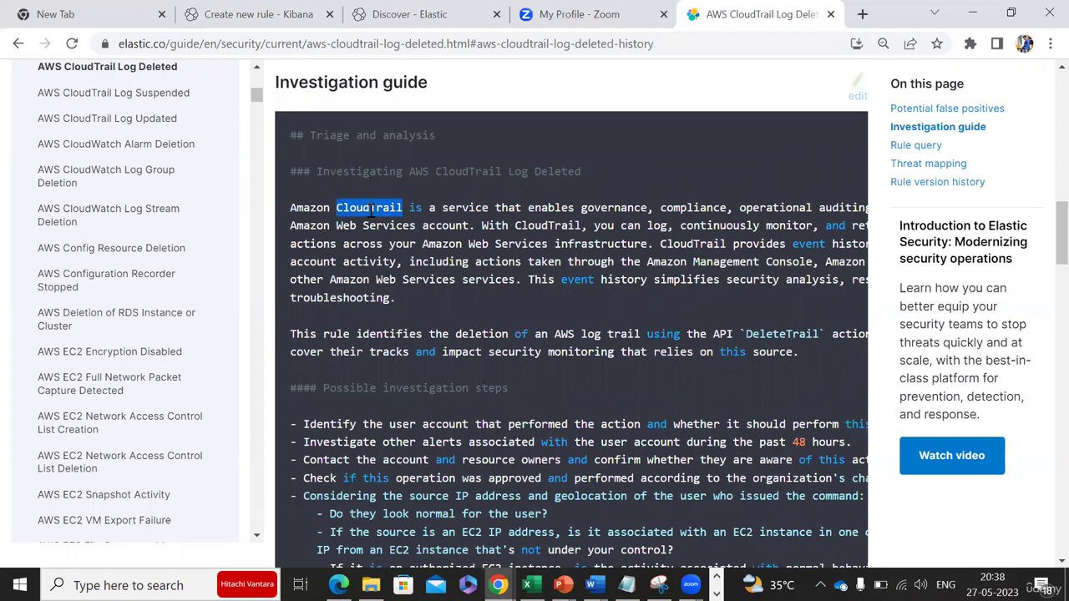
triple_click(370, 209)
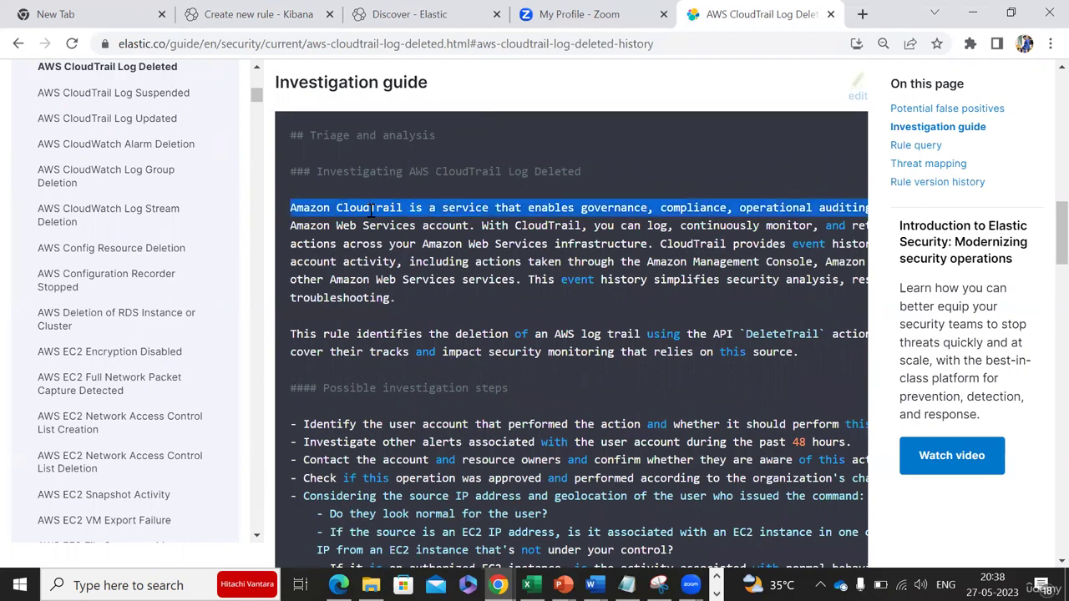
triple_click(424, 426)
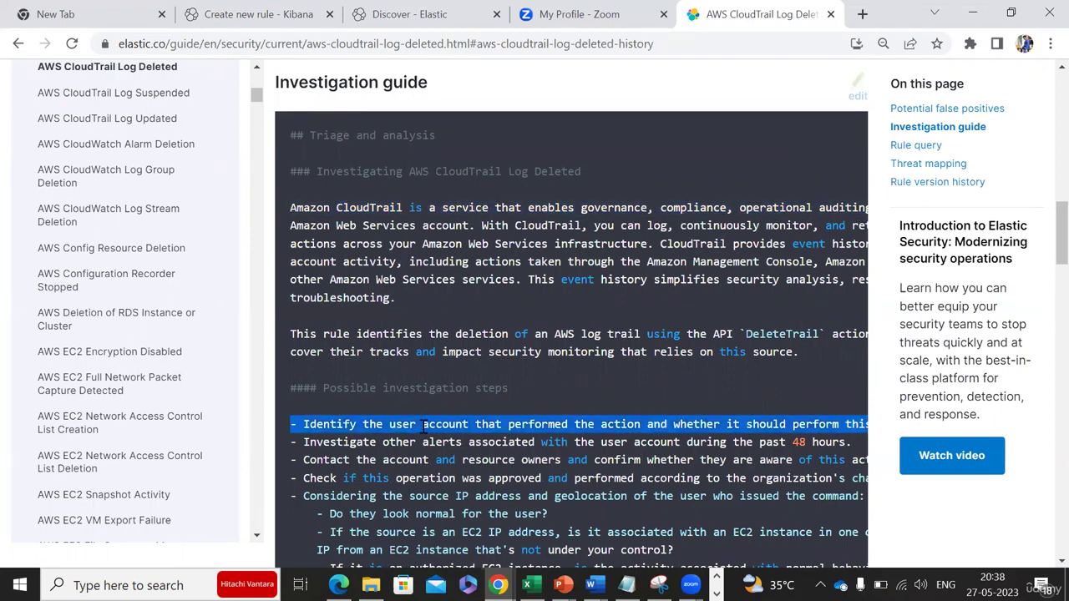
key("shift+Down")
key("shift+Down")
key("shift+Down")
key("shift+Down")
key("shift+Down")
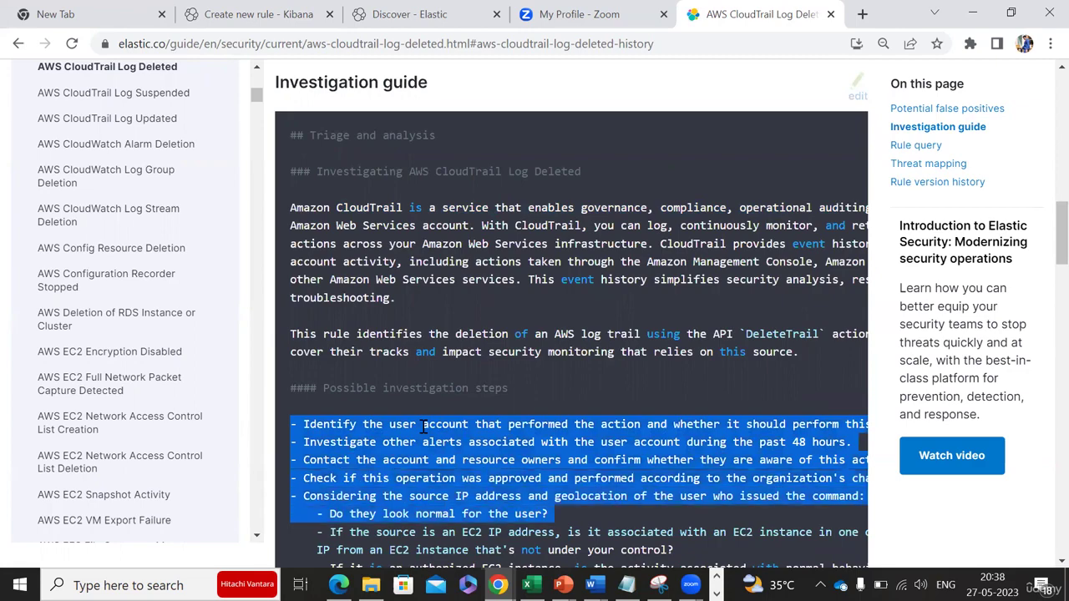
key("shift+Down")
key("shift+Down")
key("shift+Down")
key("shift+Down")
key("shift+Down")
key("shift+Down")
key("shift+Down")
key("shift+Down")
key("shift+Down")
key("shift+Down")
key("shift+Down")
key("shift+Down")
key("shift+Down")
key("shift+Down")
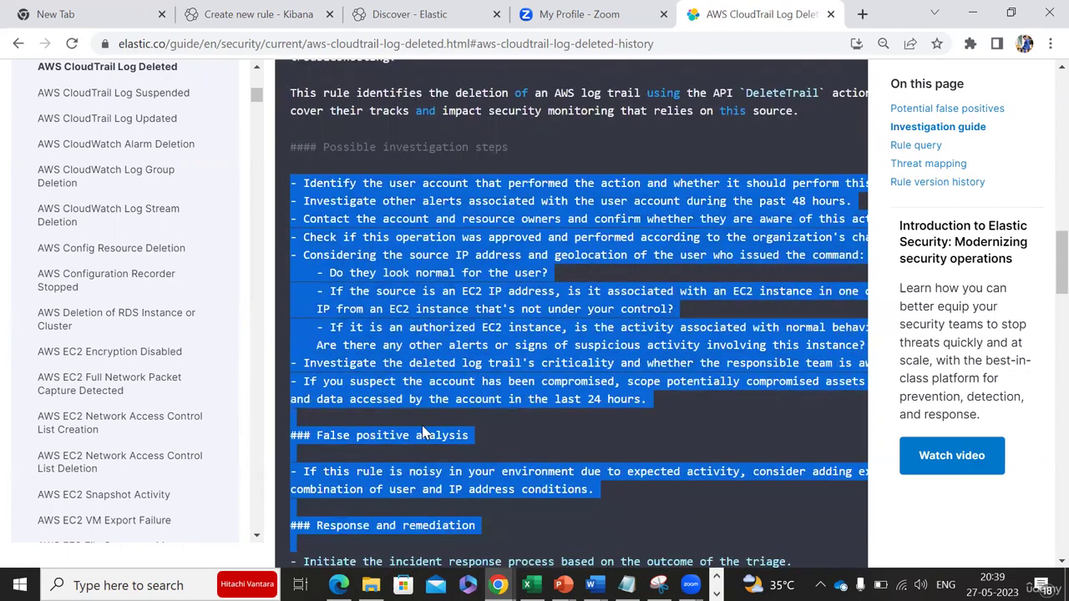
key("shift+Down")
key("shift+Down")
key("shift+Down")
key("shift+Down")
key("shift+Down")
key("shift+Down")
key("shift+Down")
key("shift+Down")
key("shift+Down")
key("shift+Down")
key("shift+Down")
key("shift+Down")
key("shift+Down")
key("shift+Down")
key("shift+Down")
key("shift+Down")
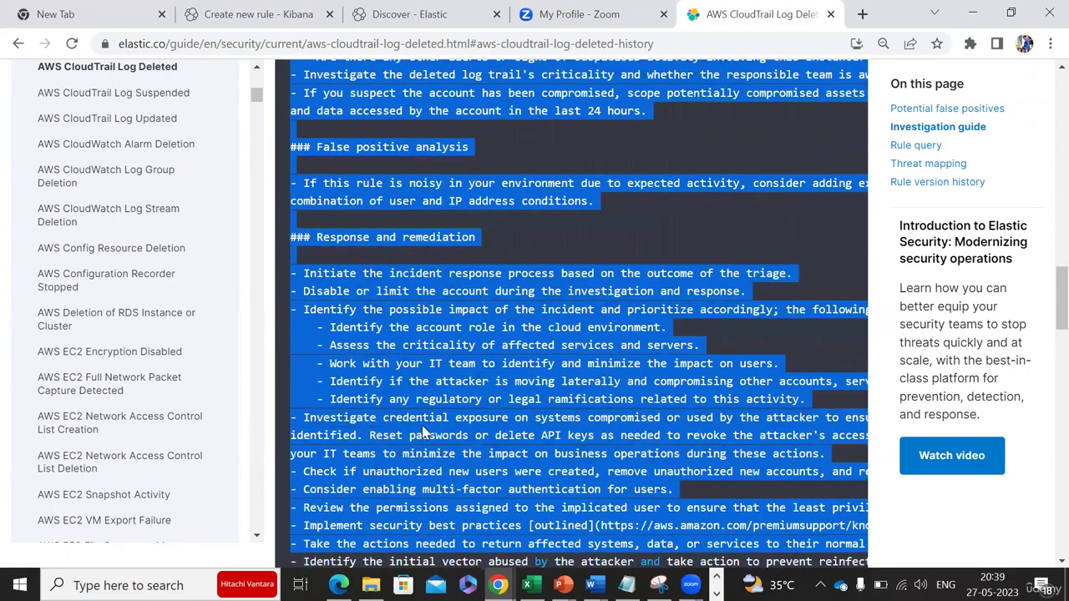
key("shift+Down")
key("shift+Down")
key("shift+Down")
key("shift+Down")
key("shift+Down")
key("shift+Down")
key("shift+Down")
key("shift+Down")
key("shift+Up")
key("shift+Up")
key("shift+Up")
key("shift+Up")
key("shift+Up")
key("shift+Up")
key("shift+Up")
key("shift+Down")
key("shift+Down")
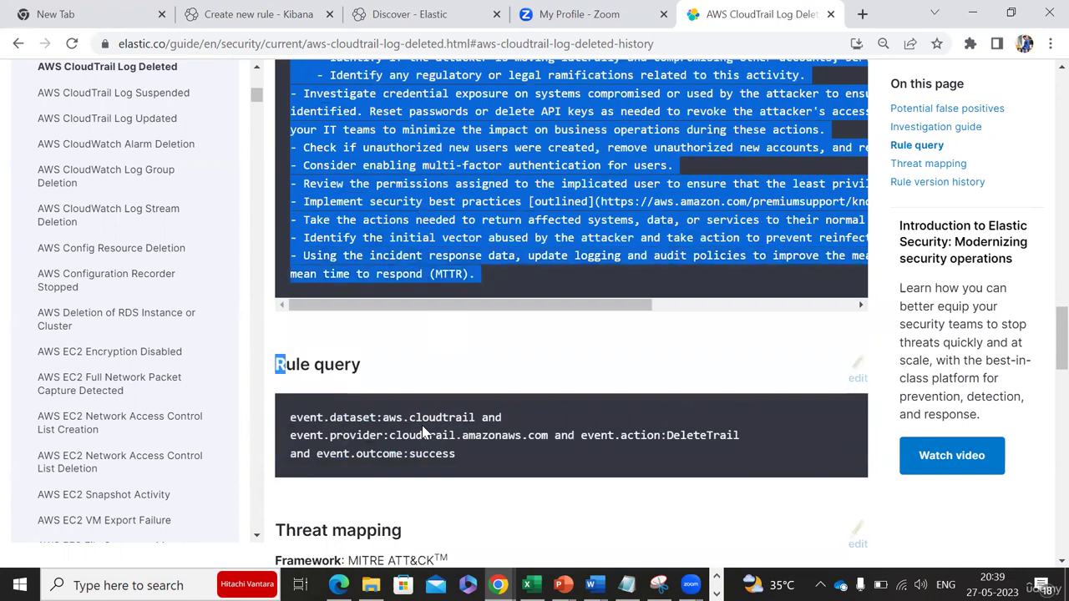
left_click(263, 9)
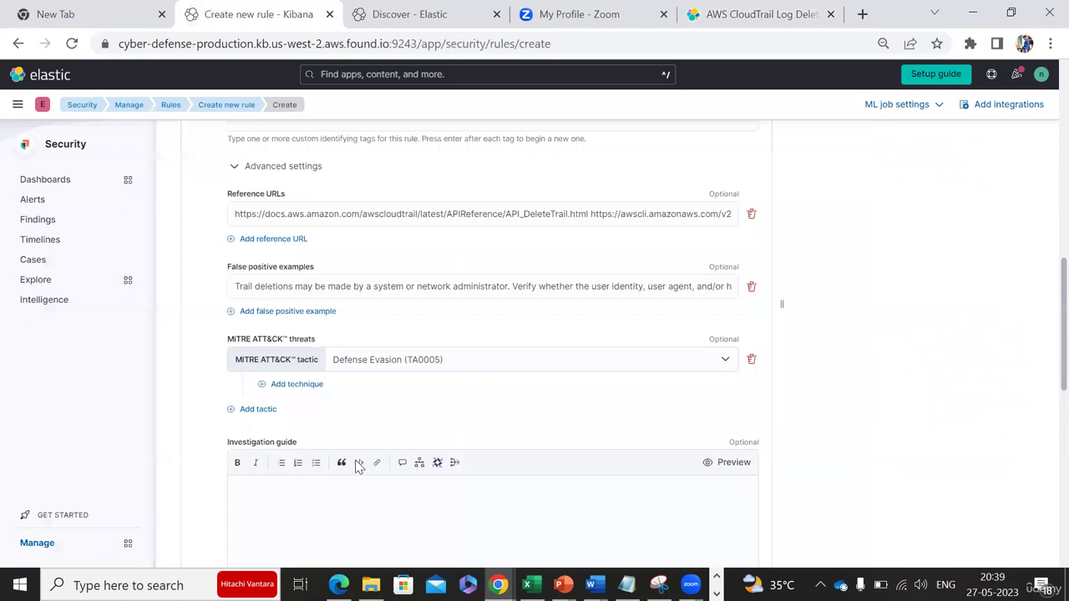
key("ctrl+v")
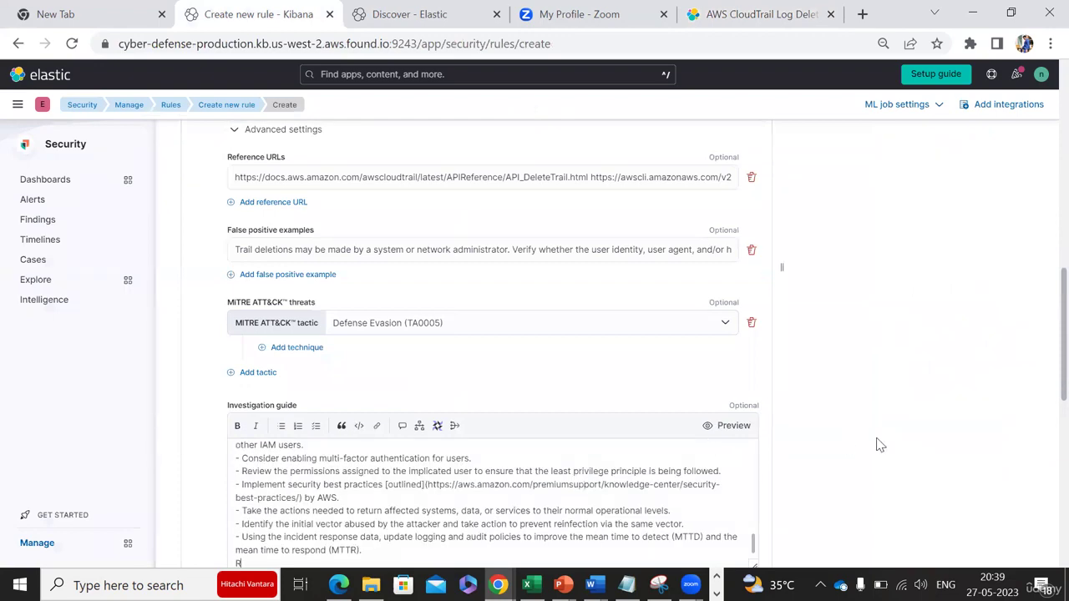
Leave the remaining optional advanced settings blank and continue to the rule's schedule.
scroll(883, 445, "down", 1)
scroll(884, 445, "down", 2)
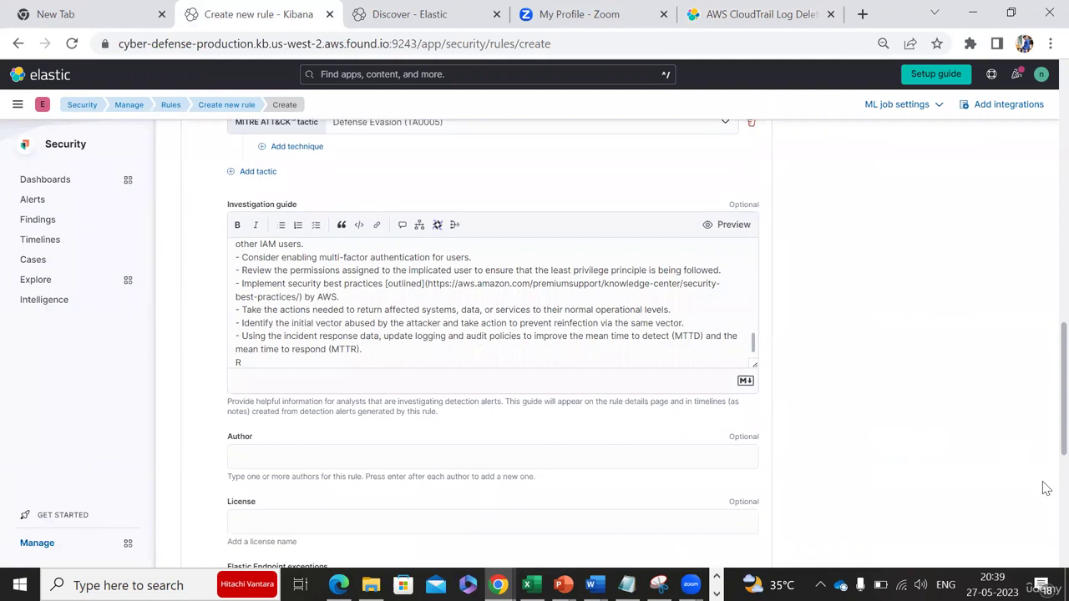
scroll(1047, 488, "down", 5)
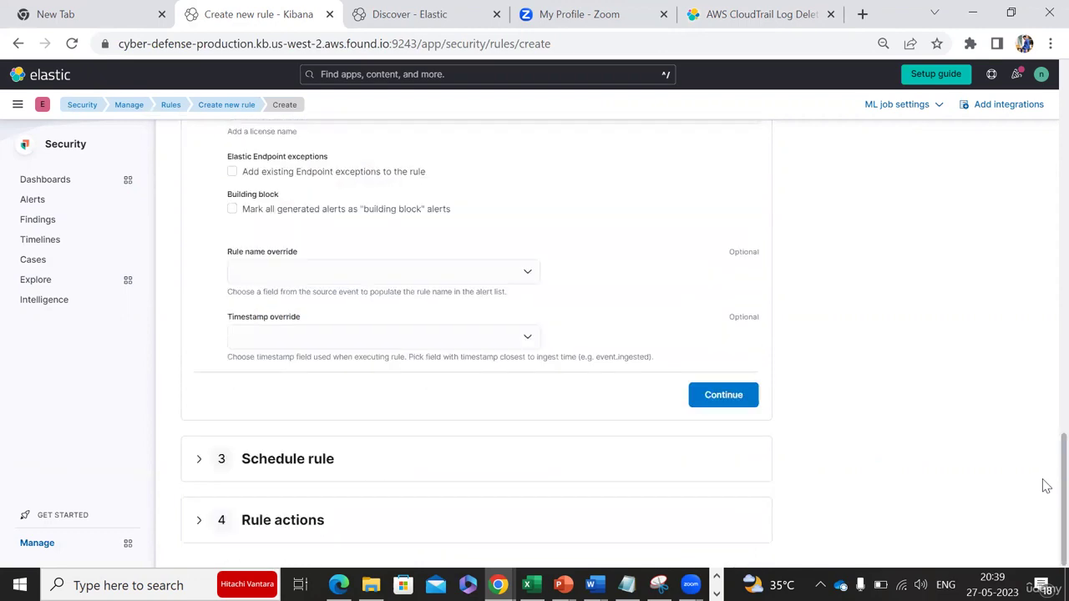
scroll(1046, 411, "up", 3)
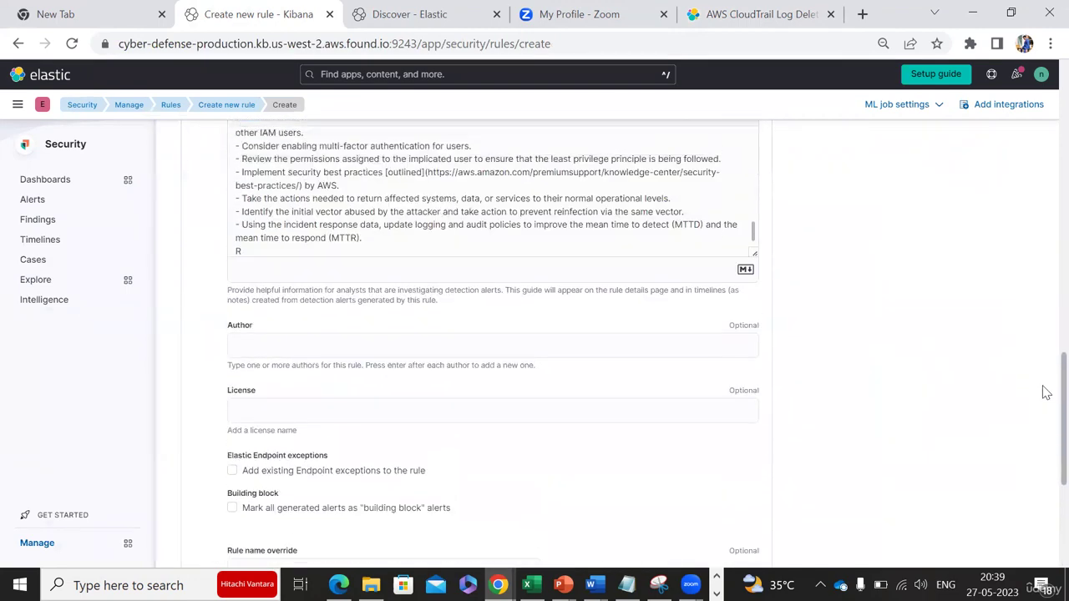
scroll(1043, 401, "down", 2)
scroll(1046, 444, "down", 2)
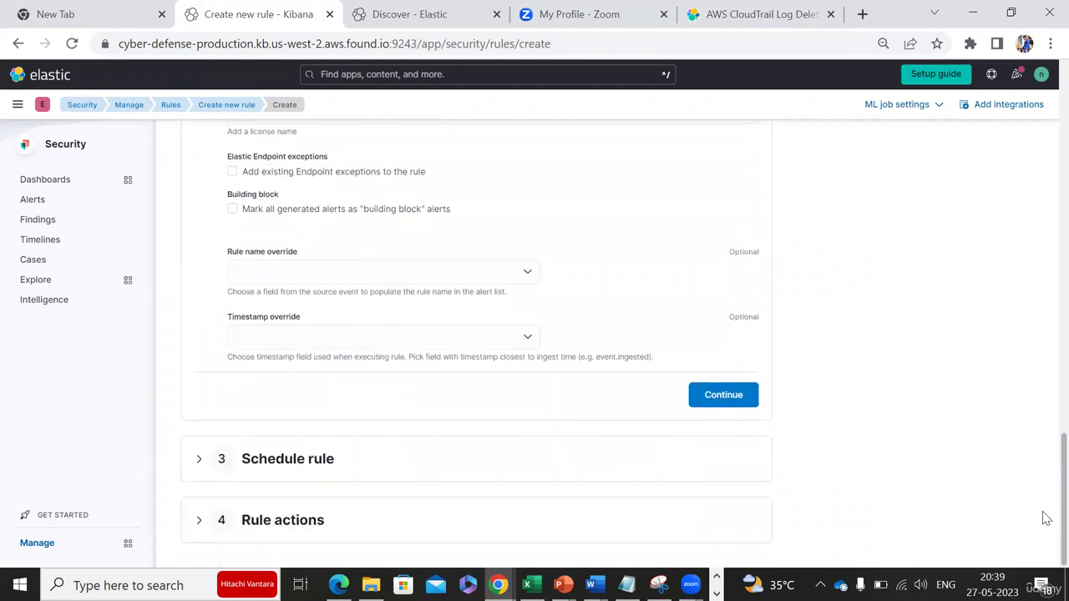
left_click(730, 402)
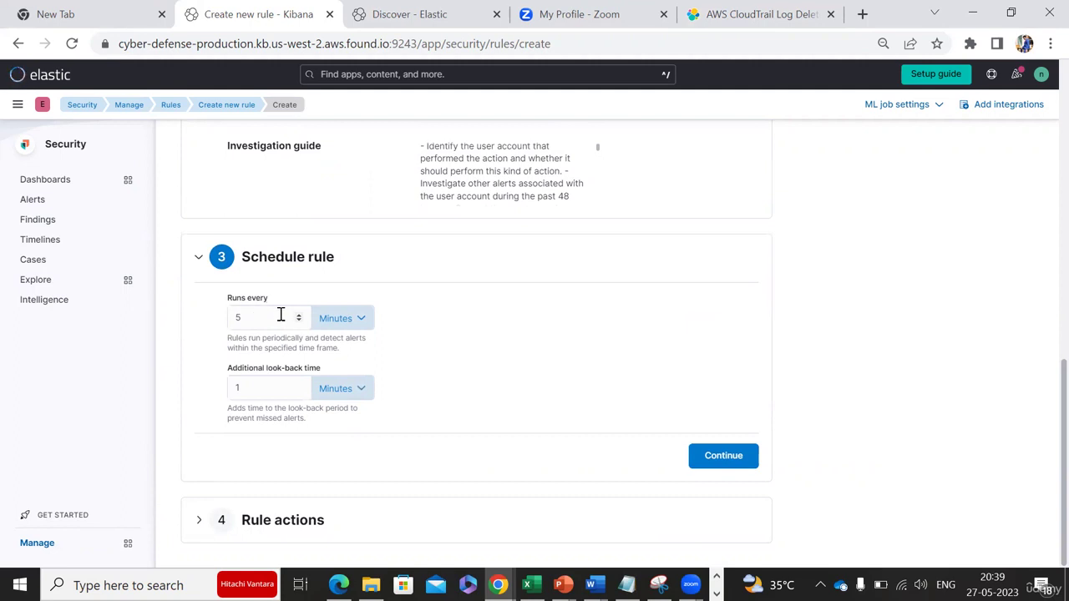
Check the interval unit choices, then accept the schedule of every 5 minutes with 1 minute of additional look-back time.
left_click(336, 322)
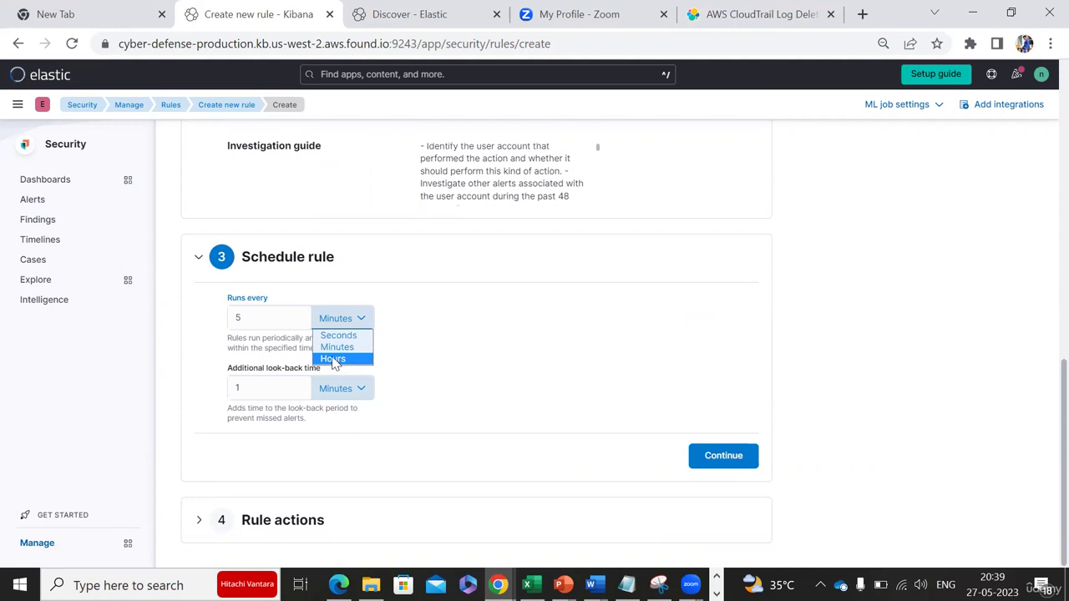
left_click(185, 363)
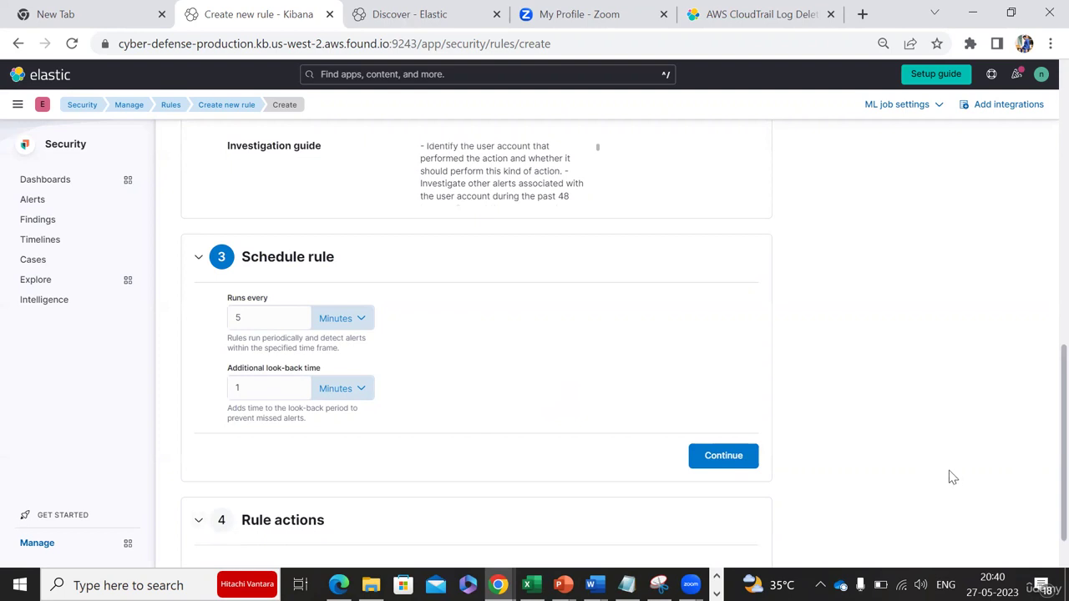
scroll(952, 476, "down", 1)
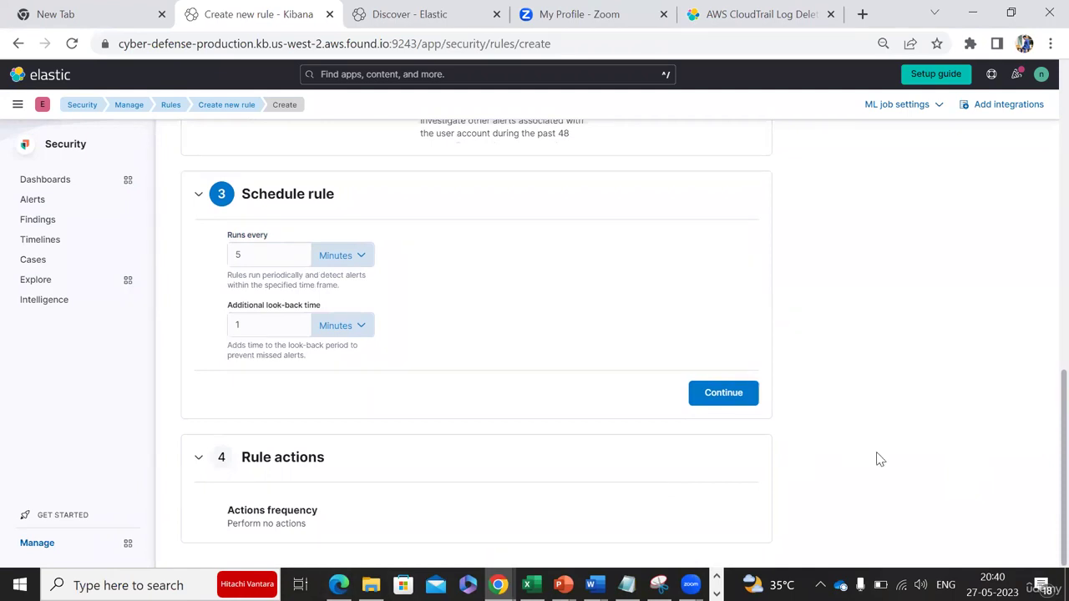
left_click(723, 393)
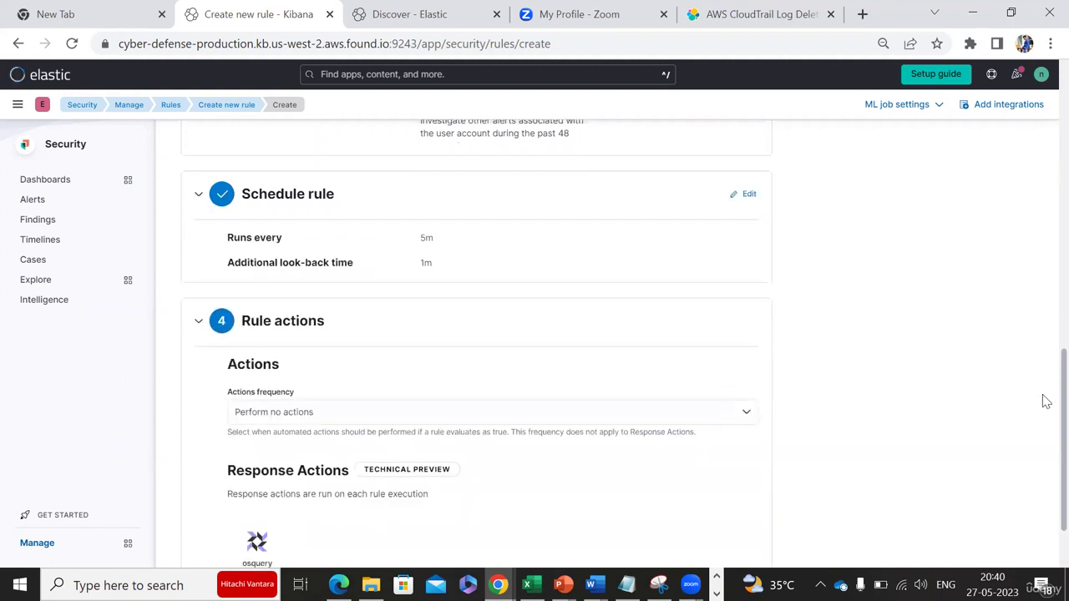
Review the rule's action settings and the options for creating it with or without enabling it.
scroll(1046, 417, "down", 2)
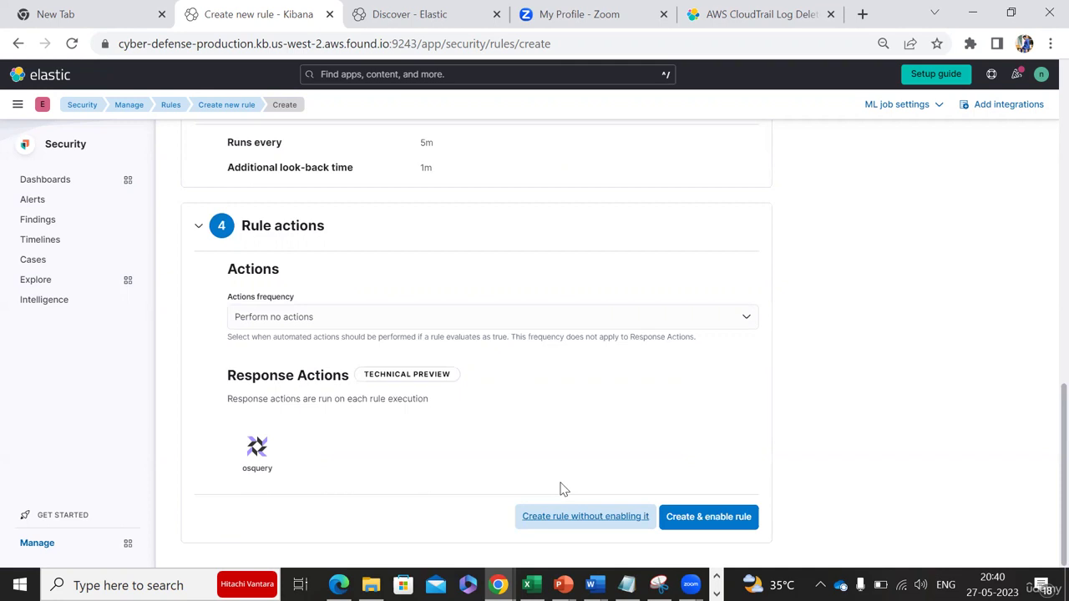
key("Tab")
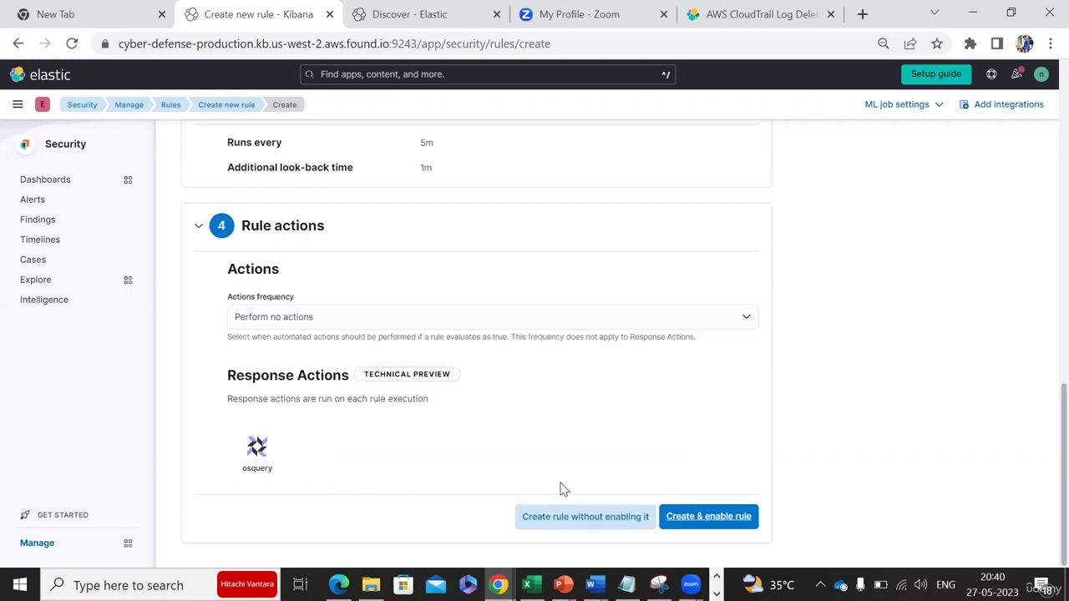